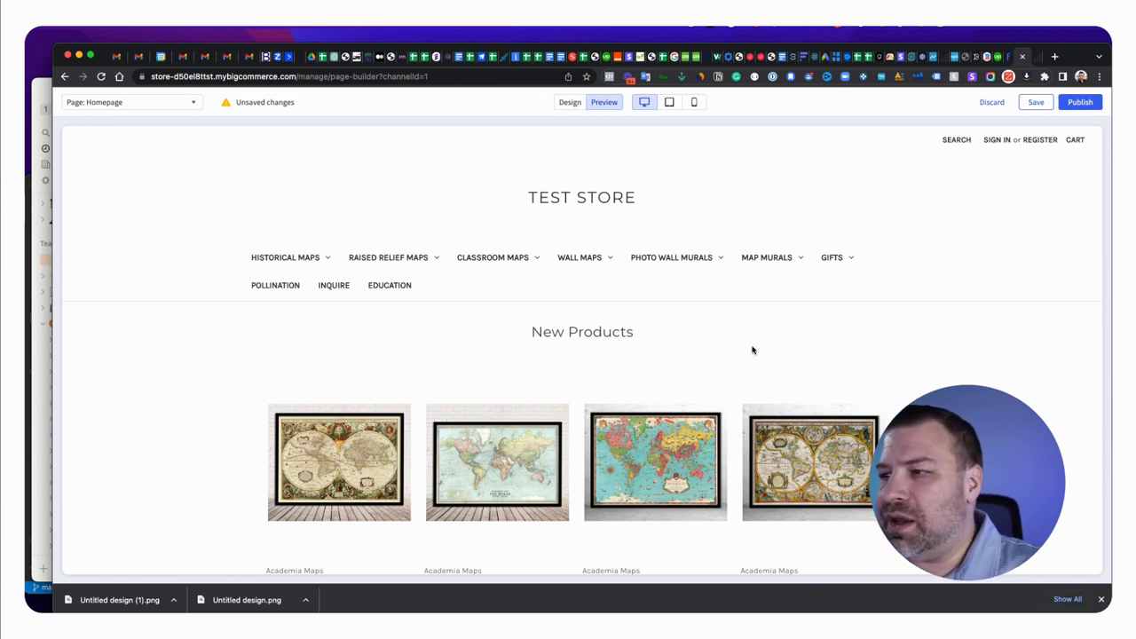
# Step: Look over the homepage preview and advance the New Products carousel to its second slide
pyautogui.scroll(-1, 630, 253)
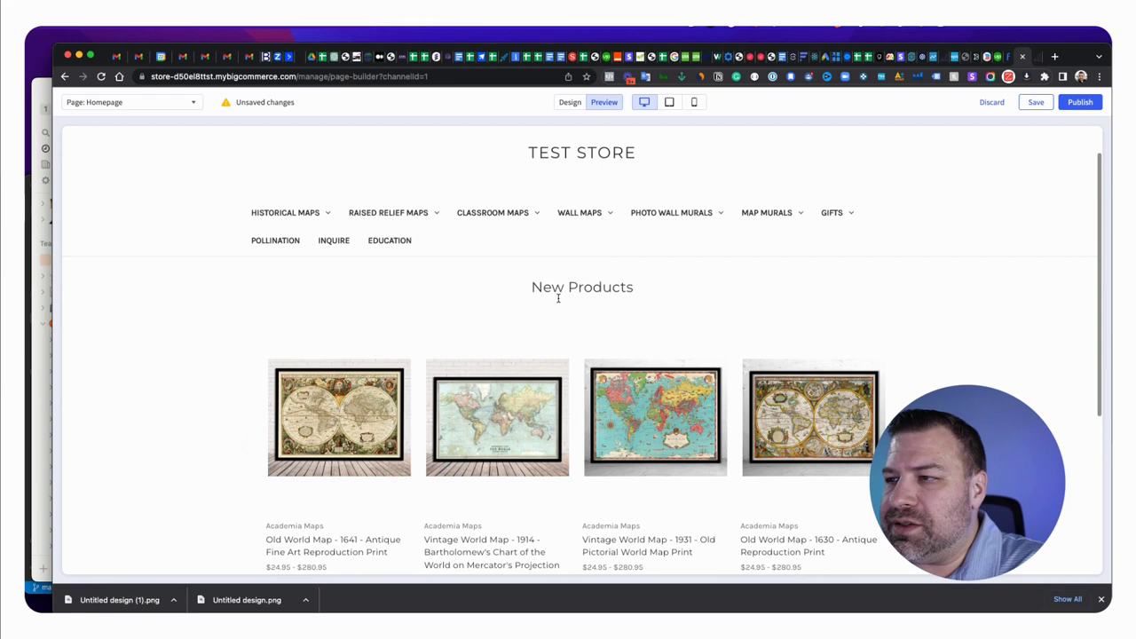
pyautogui.scroll(1, 594, 300)
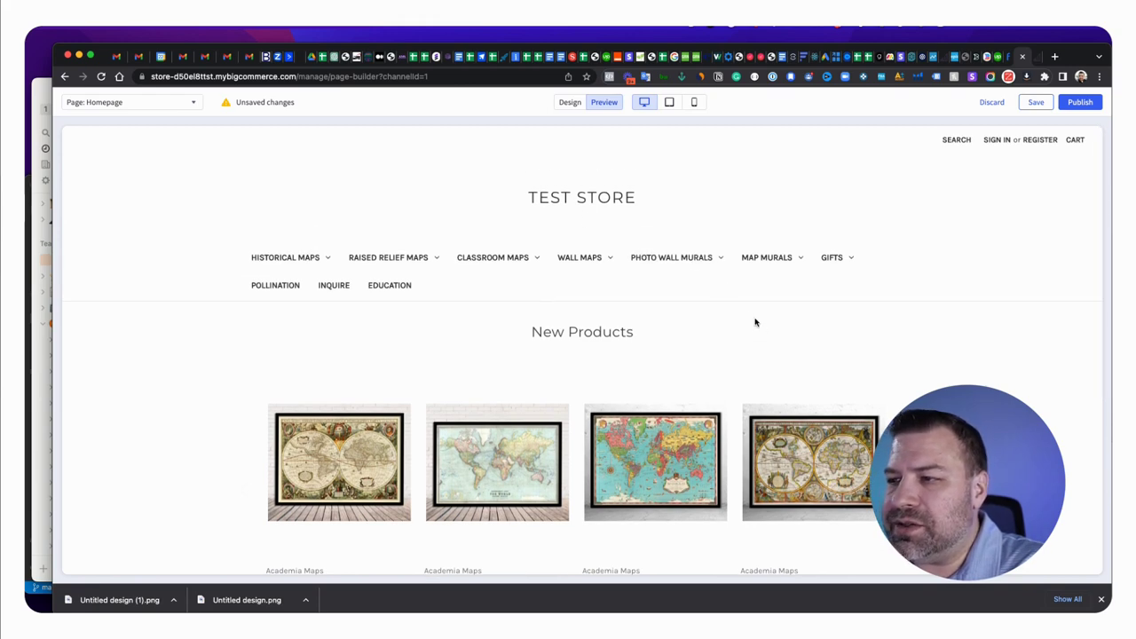
pyautogui.scroll(-7, 608, 355)
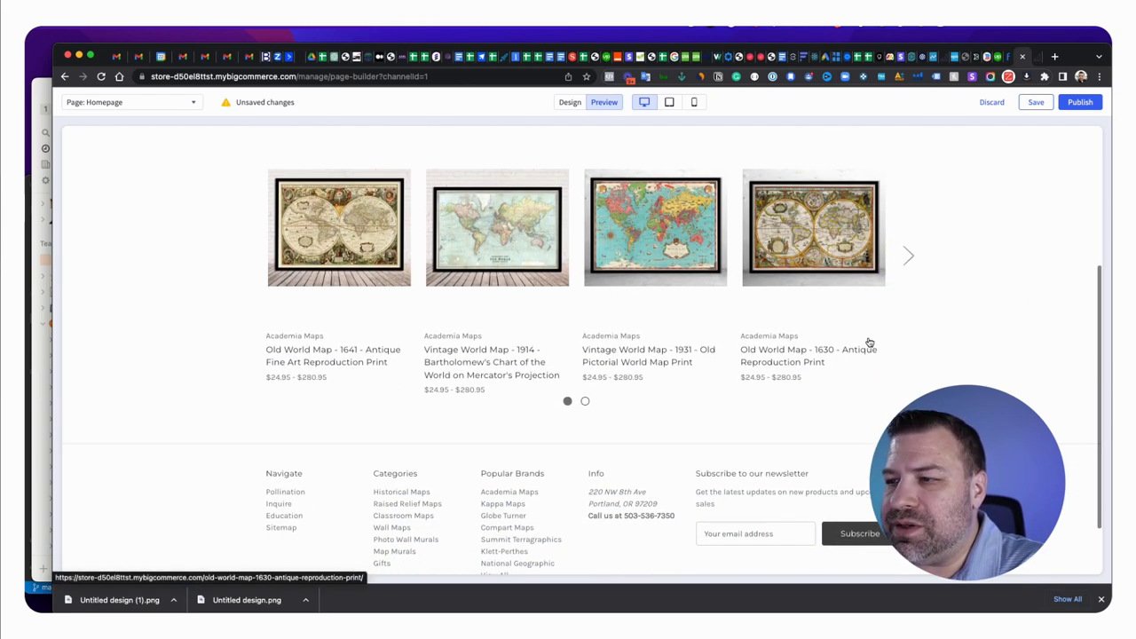
pyautogui.scroll(2, 866, 347)
pyautogui.scroll(1, 868, 346)
pyautogui.click(907, 296)
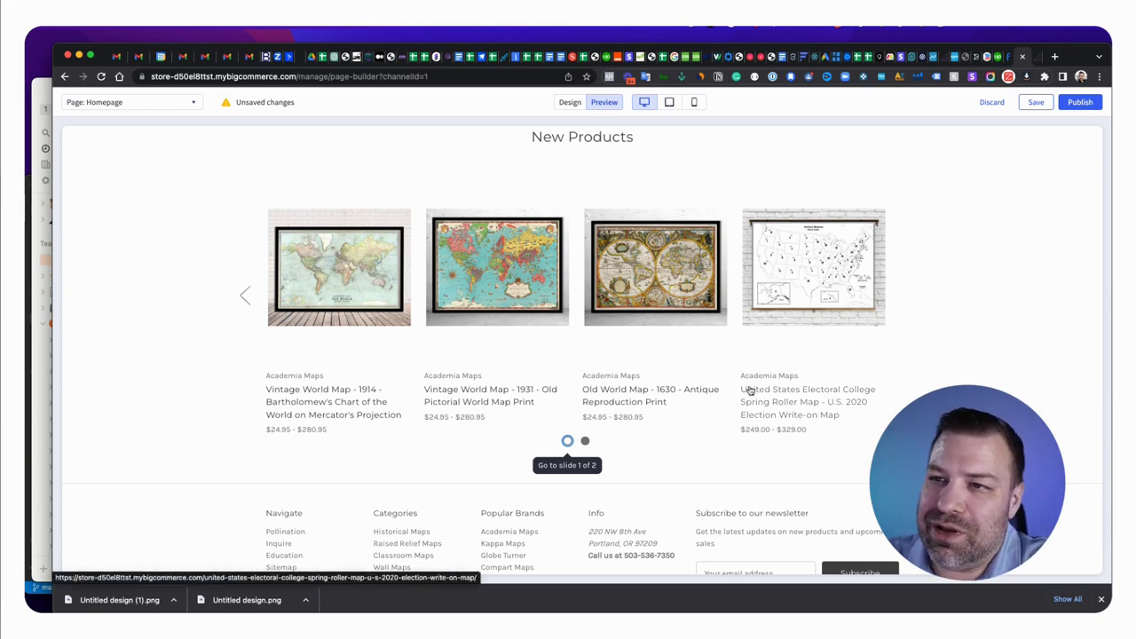
# Step: Leave the page editor, discarding the unsaved changes, and reopen the Cornerstone Light theme for customization
pyautogui.click(569, 103)
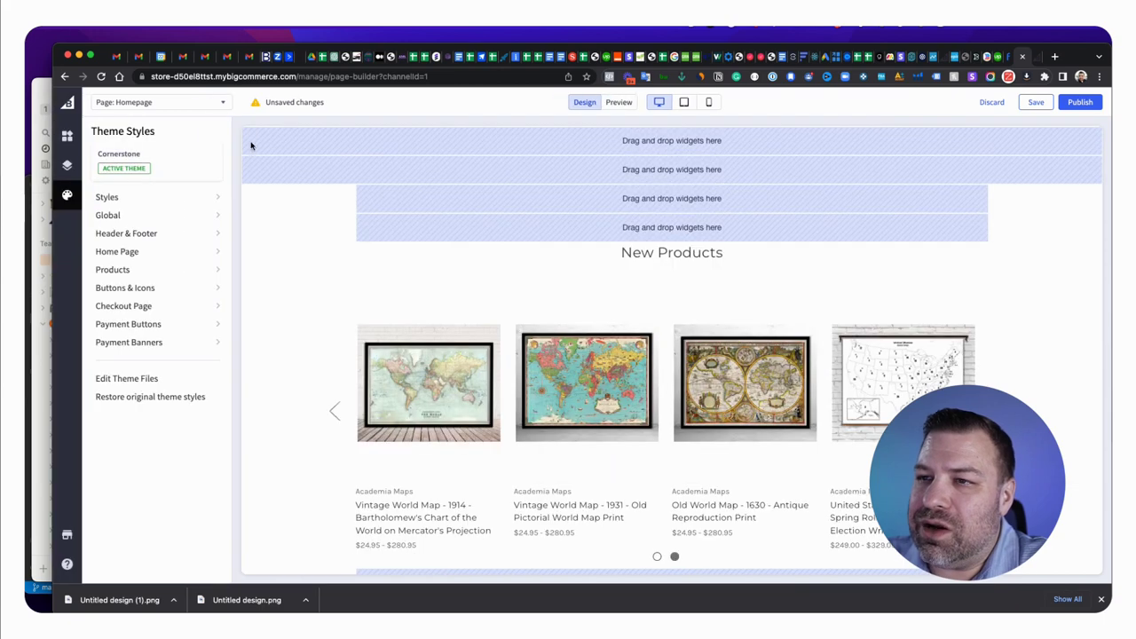
pyautogui.click(71, 102)
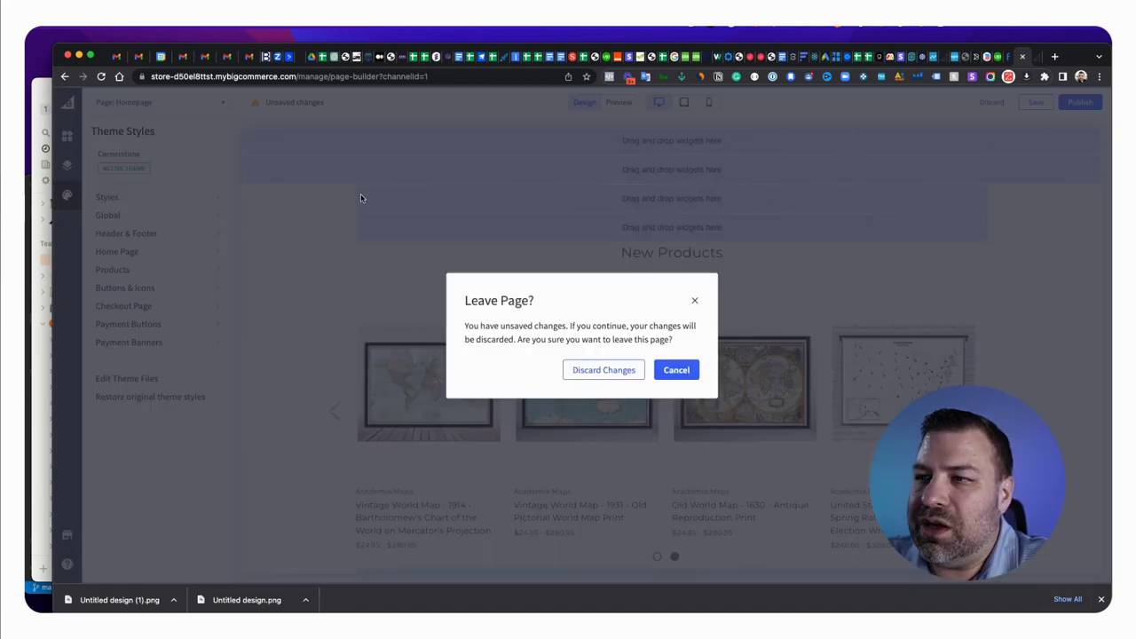
pyautogui.click(625, 370)
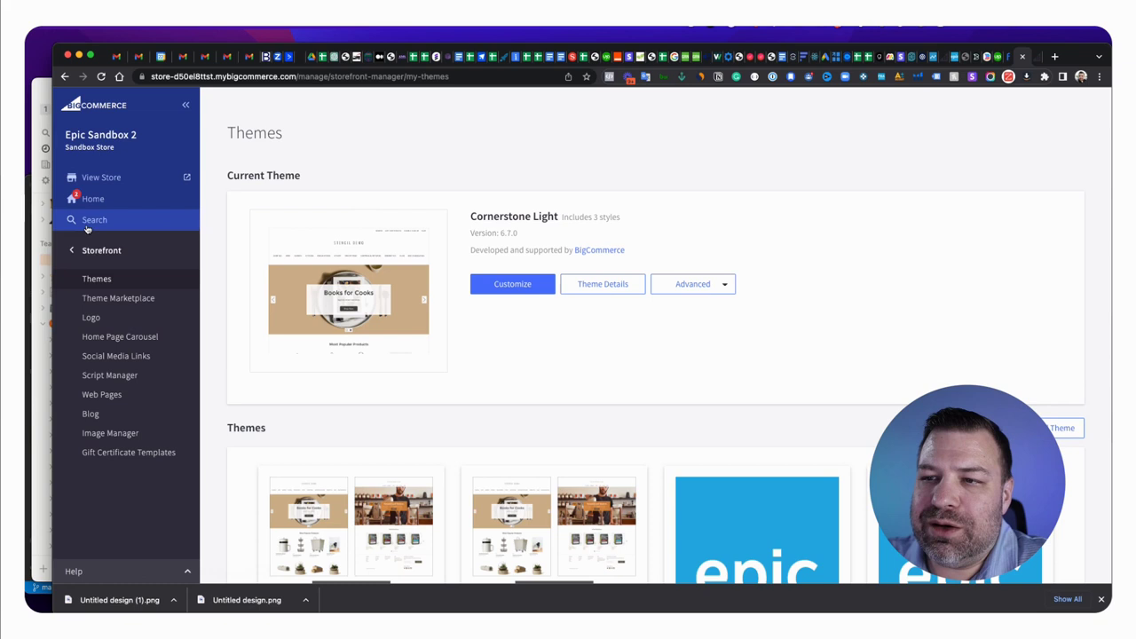
pyautogui.click(529, 289)
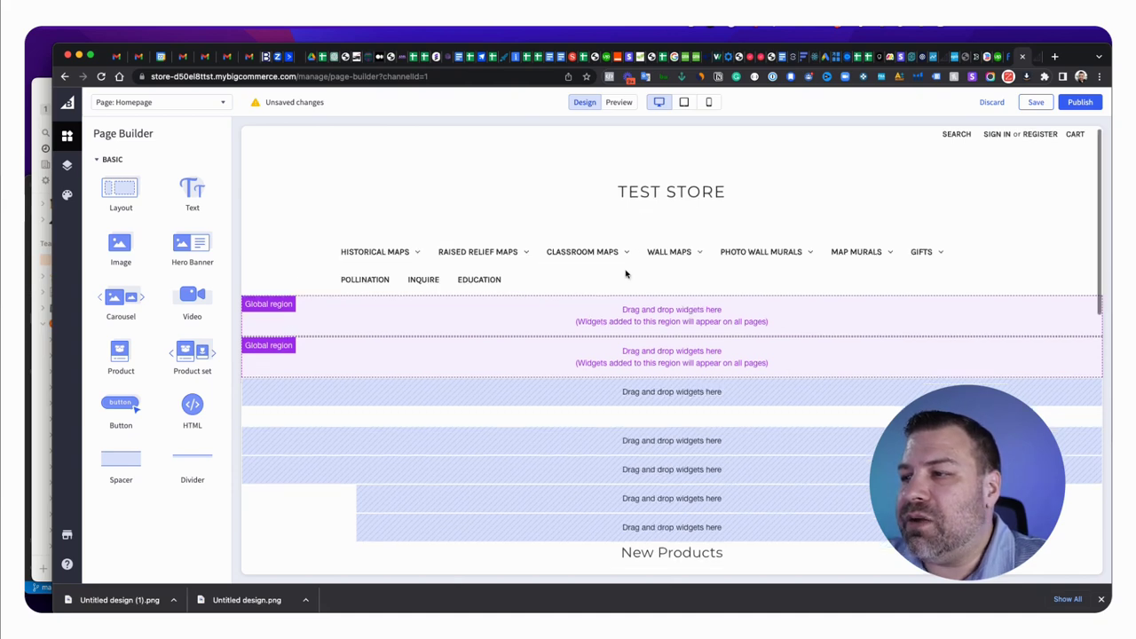
# Step: Examine the homepage's widget regions and New Products section in both the design and preview views
pyautogui.scroll(-3, 598, 325)
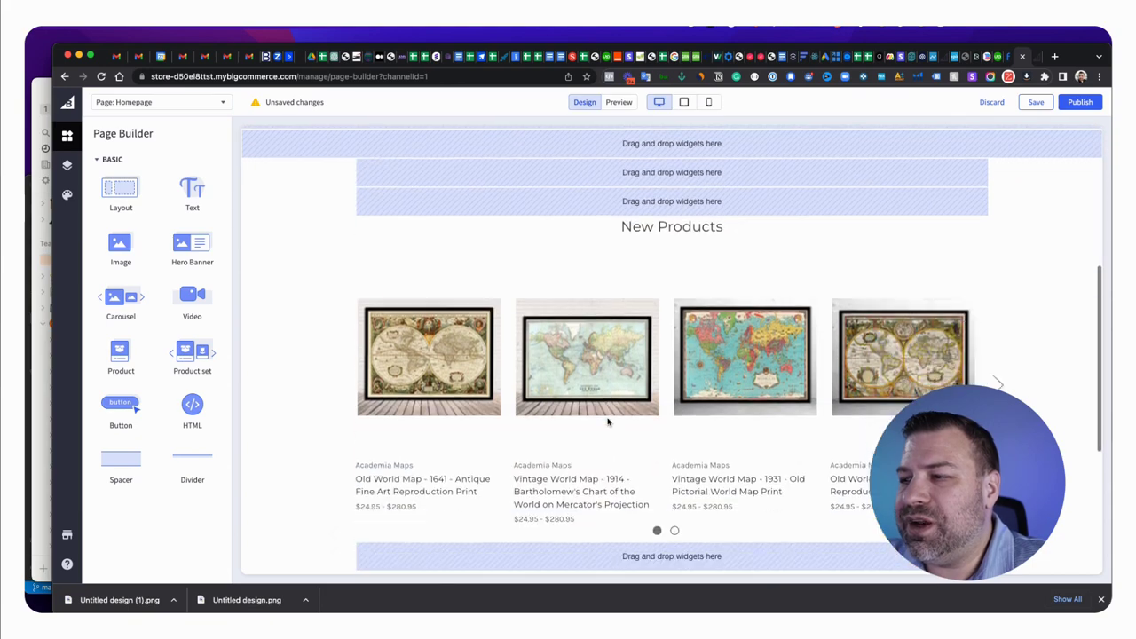
pyautogui.scroll(-7, 608, 424)
pyautogui.scroll(2, 606, 428)
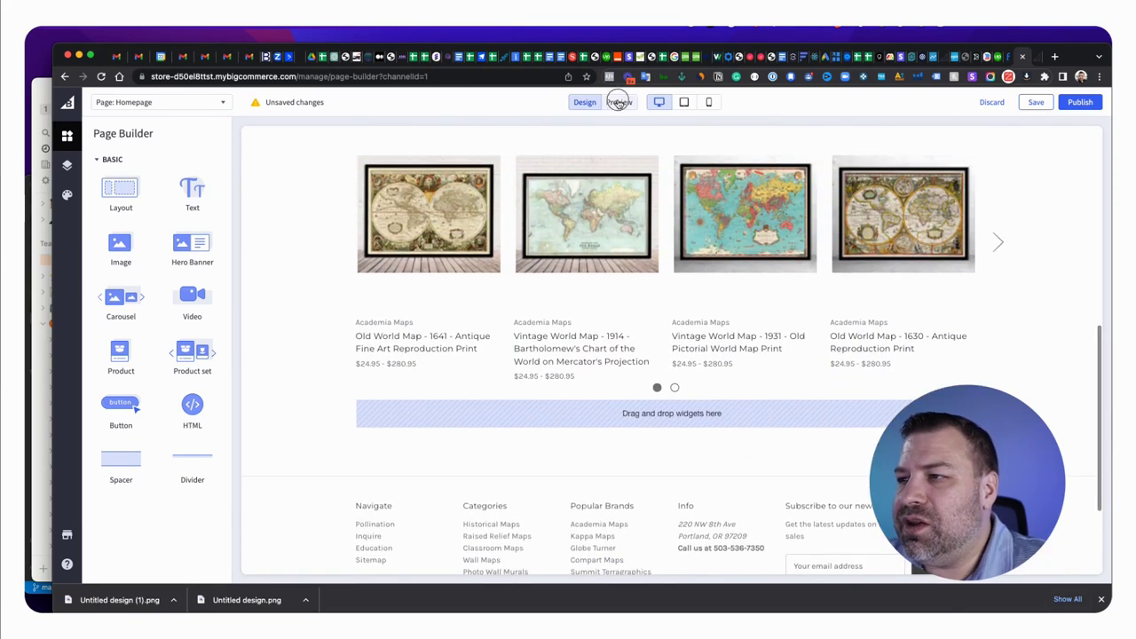
pyautogui.click(619, 102)
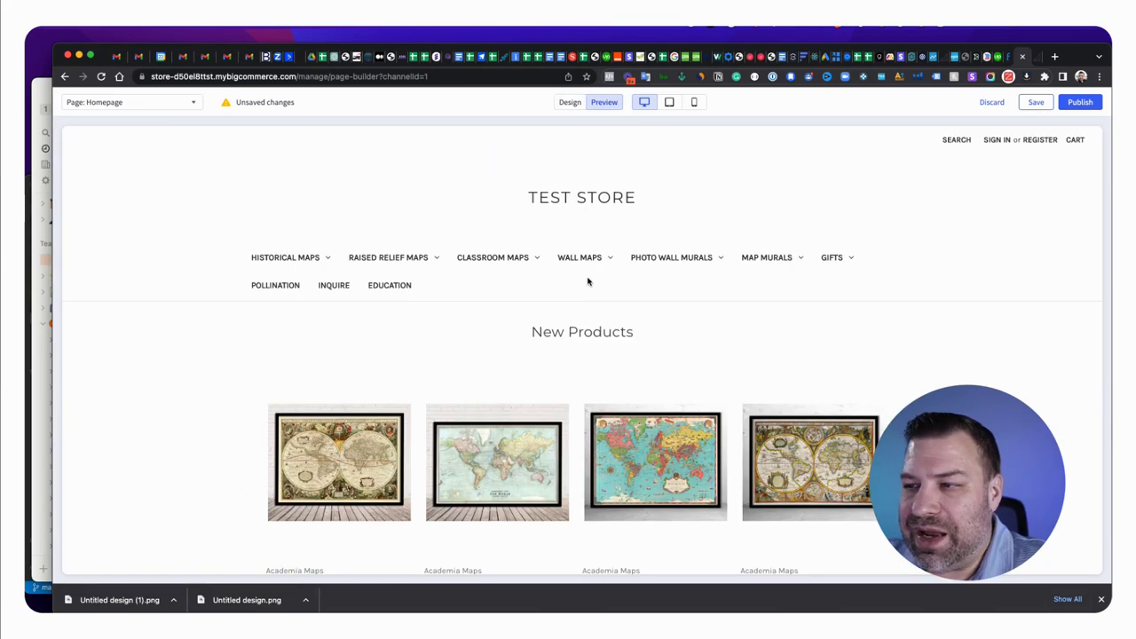
pyautogui.scroll(-2, 587, 281)
pyautogui.scroll(2, 587, 281)
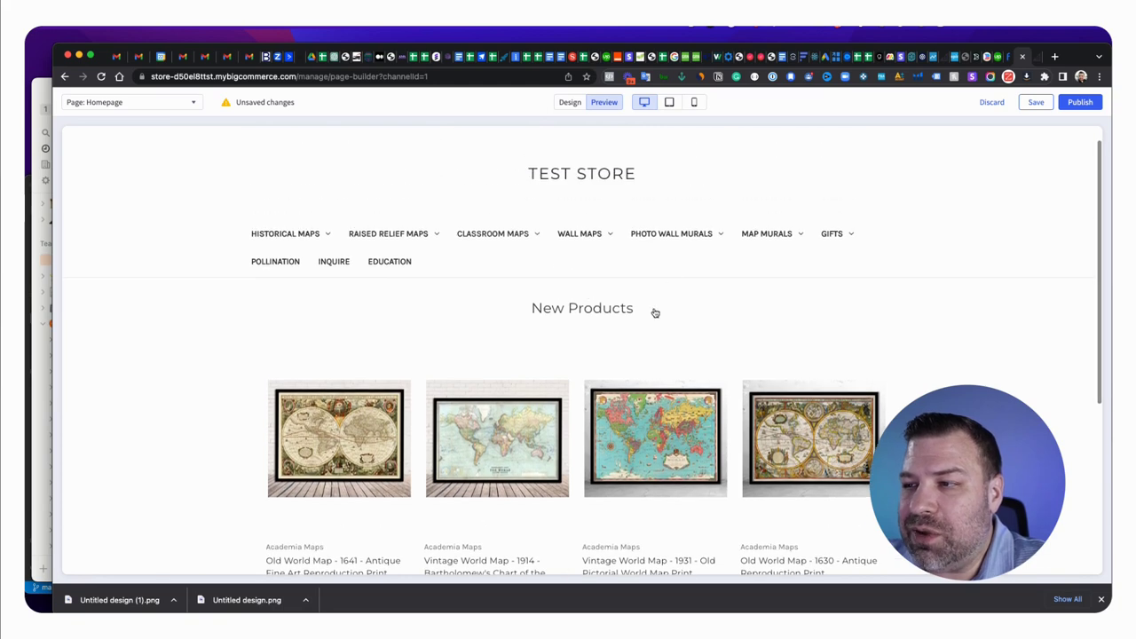
pyautogui.scroll(-3, 654, 311)
# Step: Return to the design view and open the Home Page theme styles at the product count settings
pyautogui.click(572, 102)
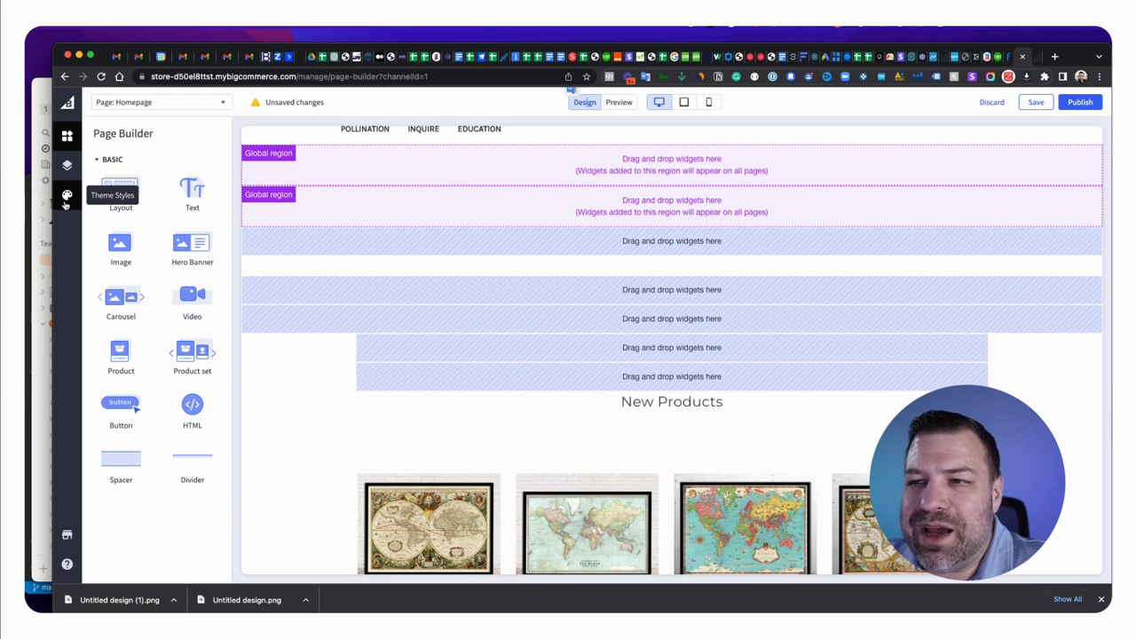
pyautogui.click(65, 197)
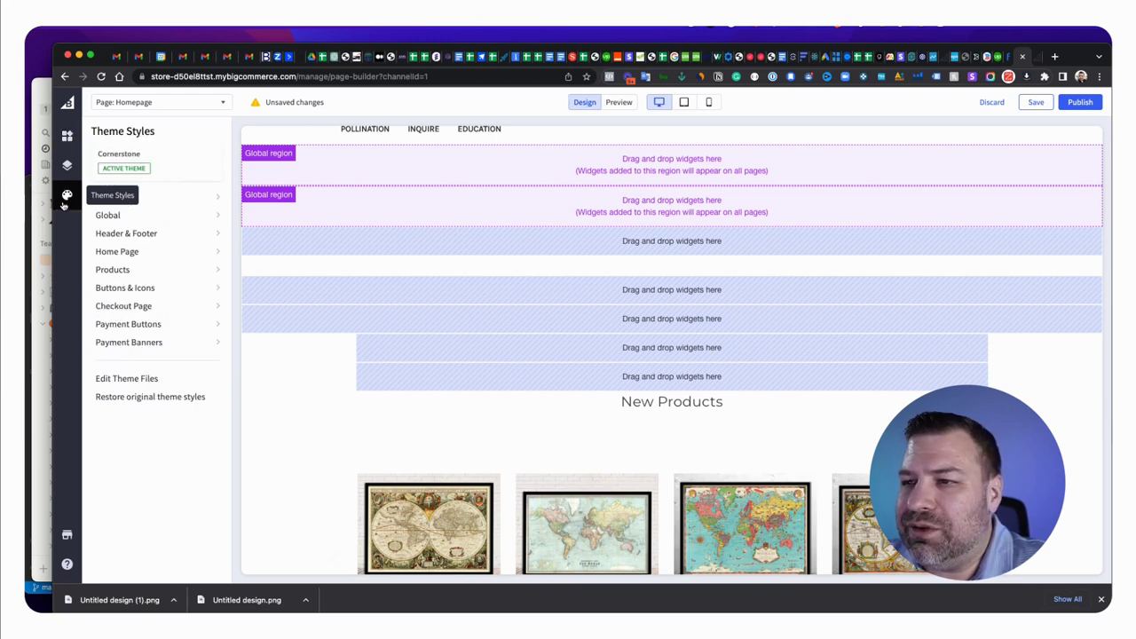
pyautogui.scroll(-1, 338, 275)
pyautogui.scroll(-2, 338, 275)
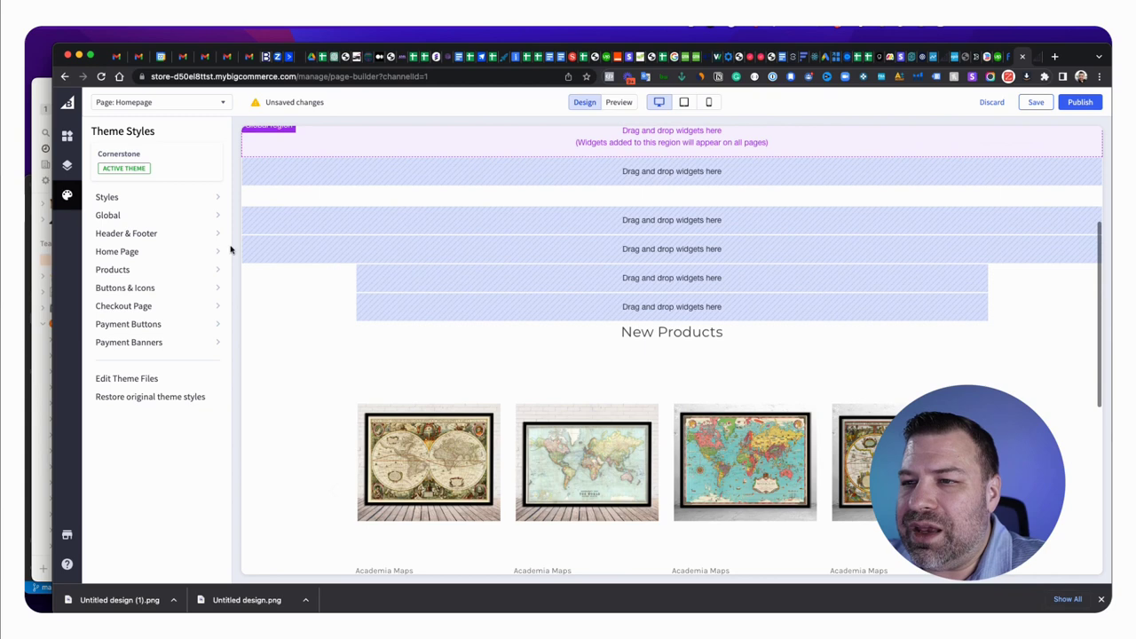
pyautogui.click(119, 251)
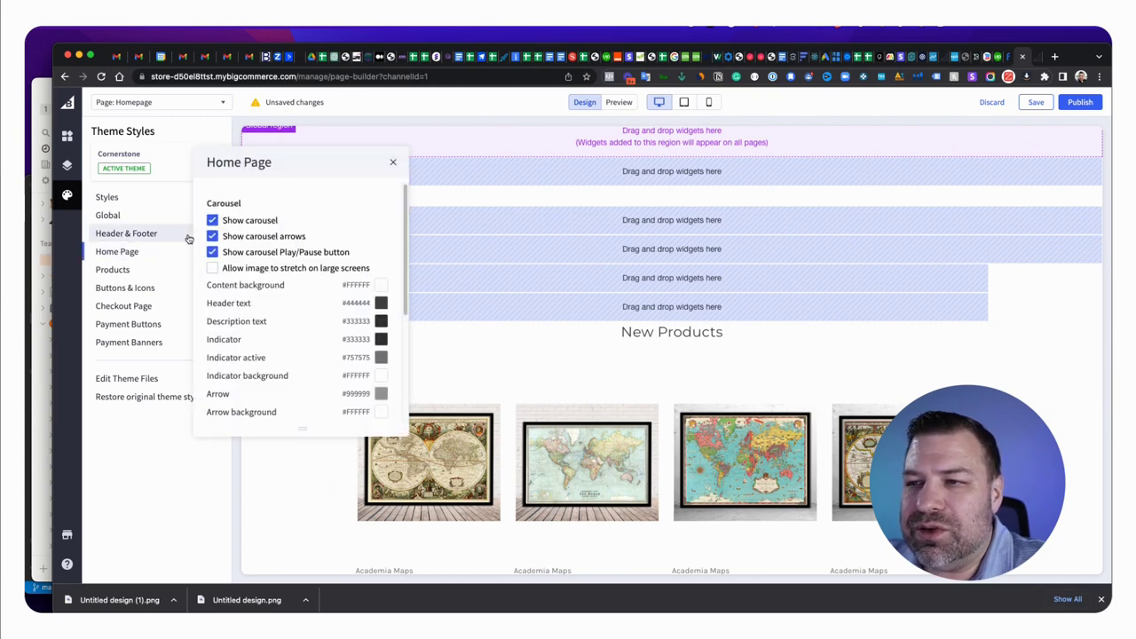
pyautogui.scroll(-5, 291, 278)
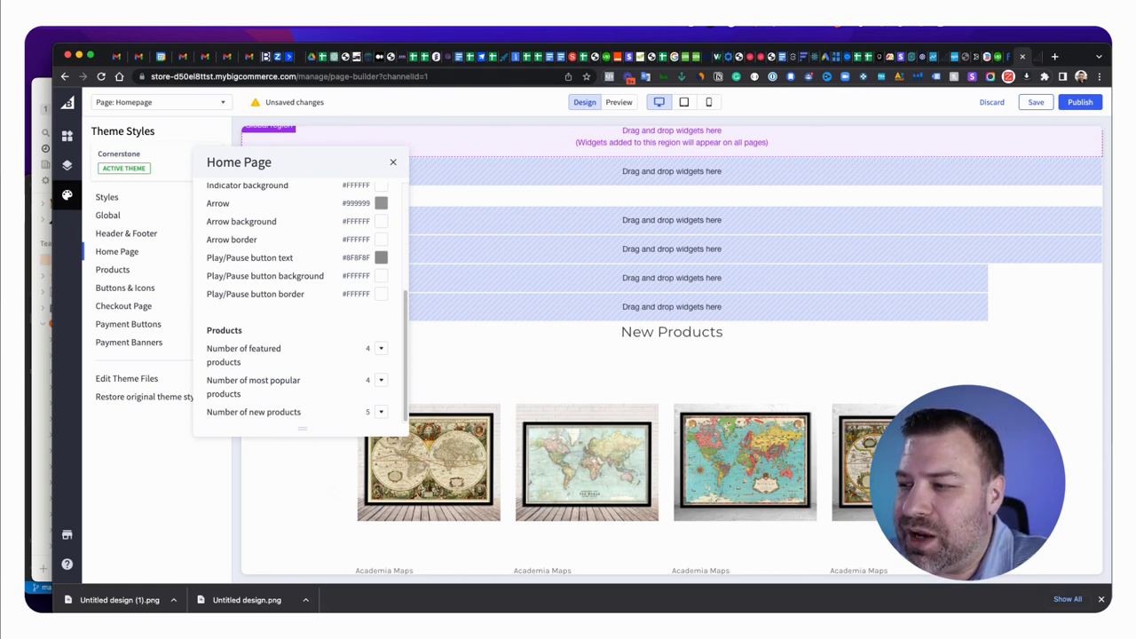
# Step: Preview the second slide of the New Products carousel and set the number of new products to 8
pyautogui.click(632, 102)
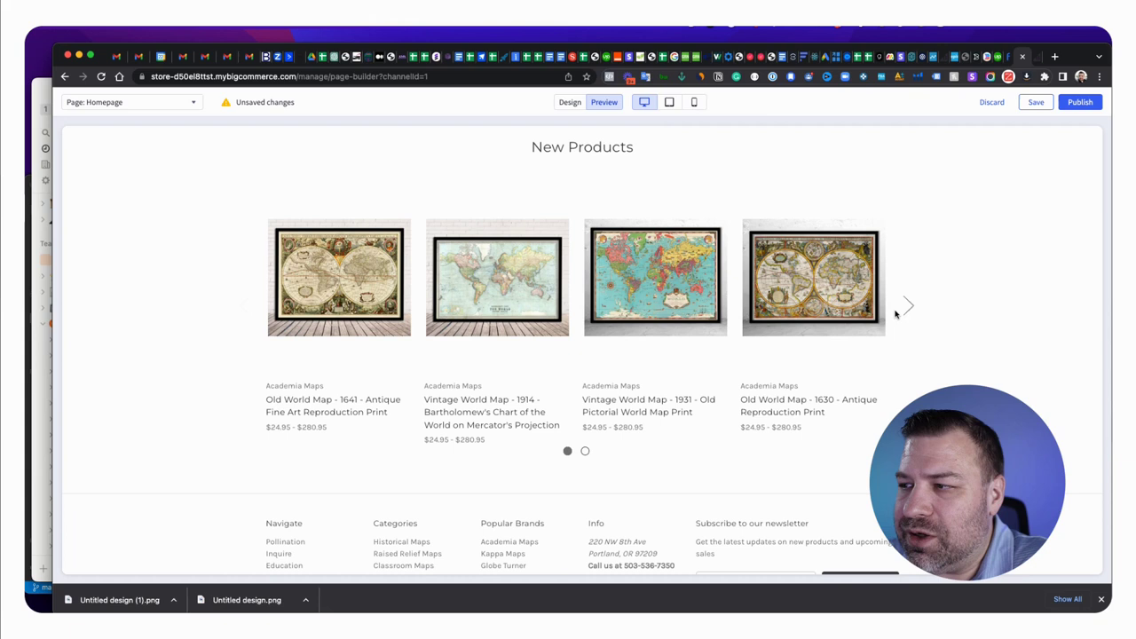
pyautogui.click(906, 306)
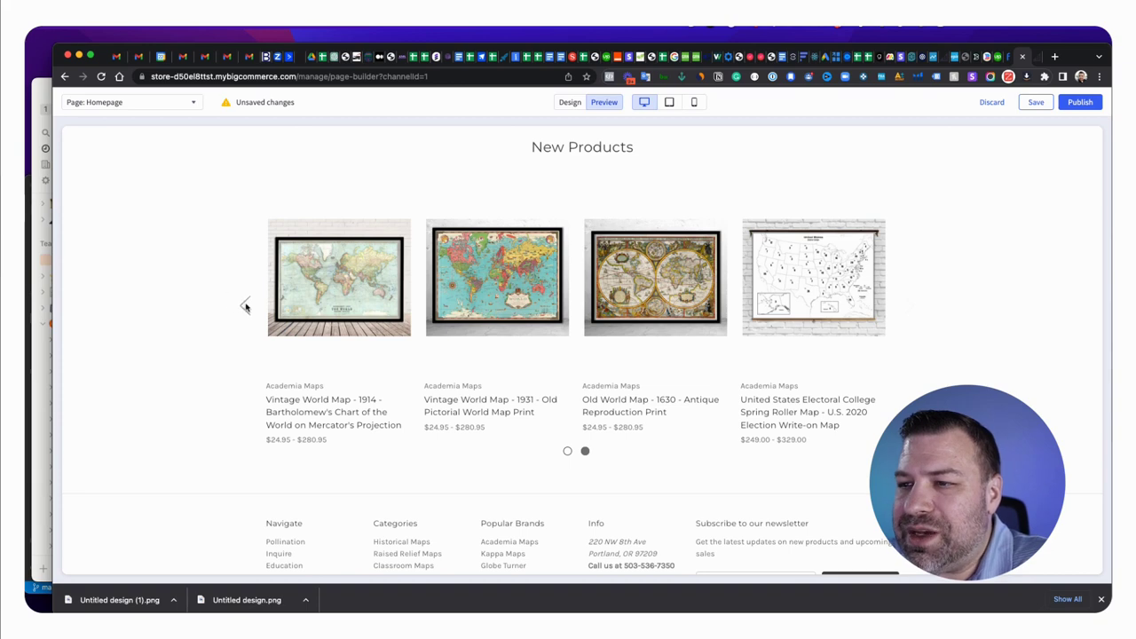
pyautogui.click(566, 104)
pyautogui.click(377, 411)
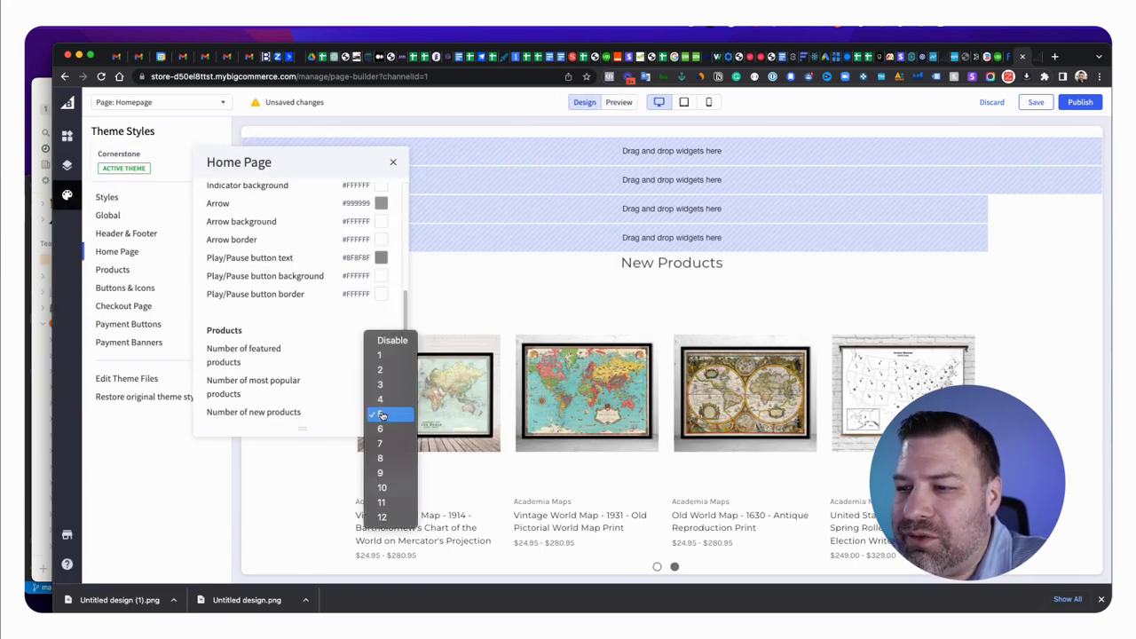
pyautogui.click(382, 458)
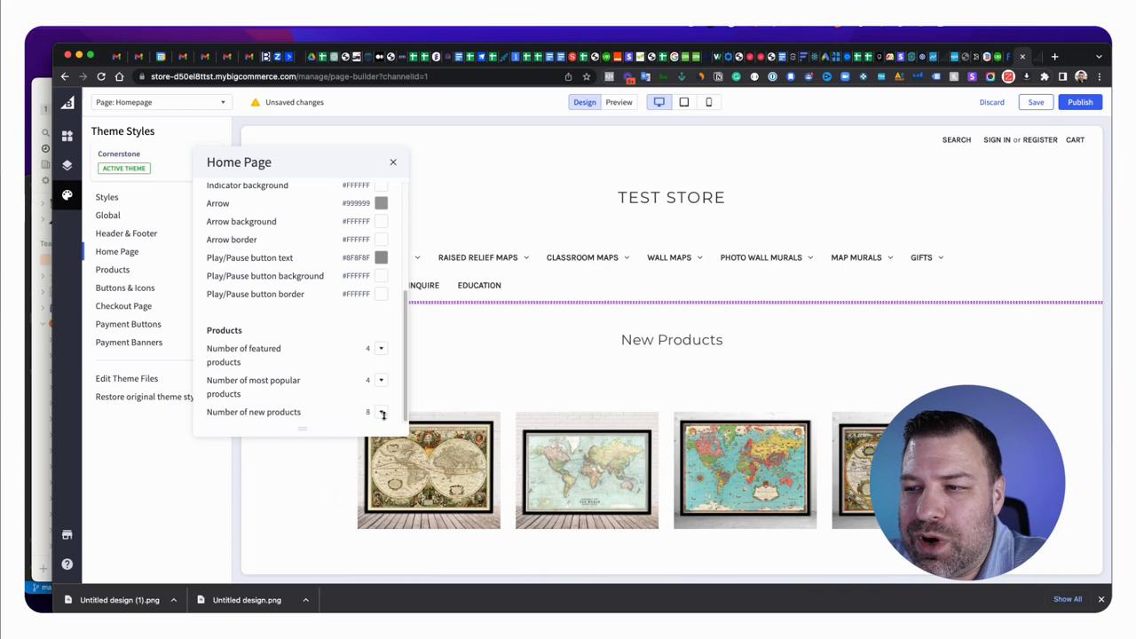
# Step: Set the number of new products on the homepage to 4
pyautogui.scroll(-5, 736, 406)
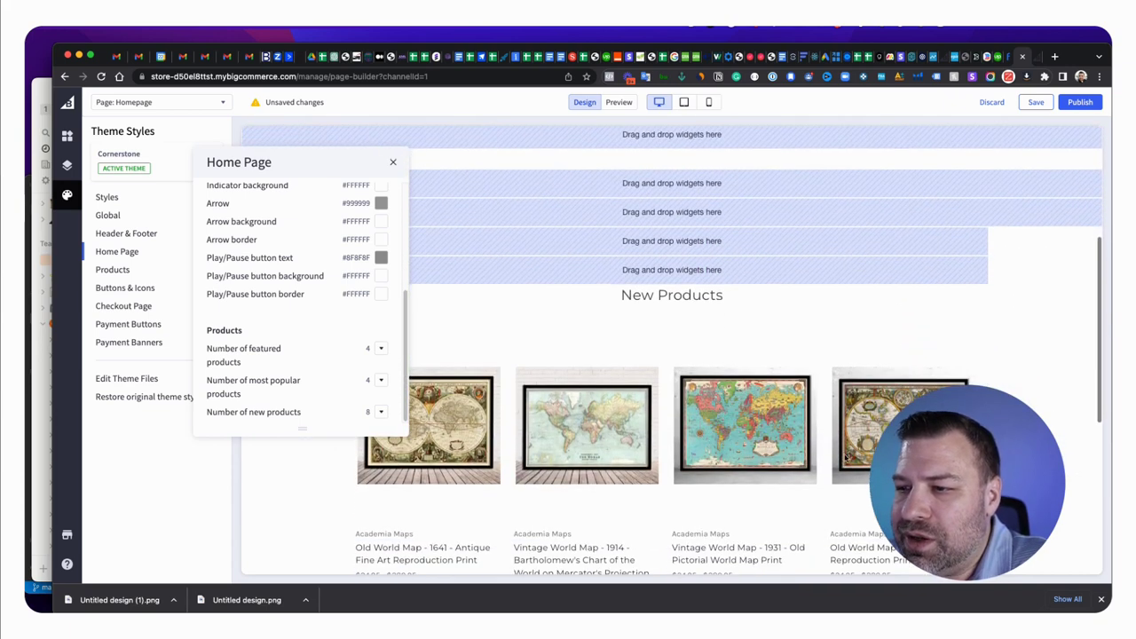
pyautogui.click(379, 413)
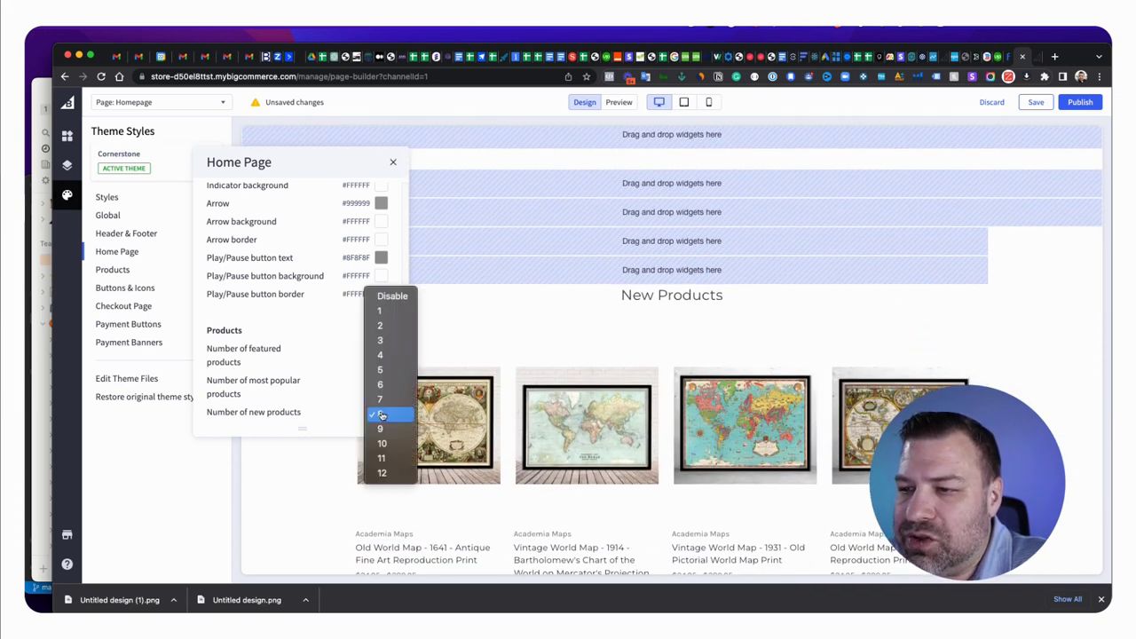
pyautogui.click(379, 366)
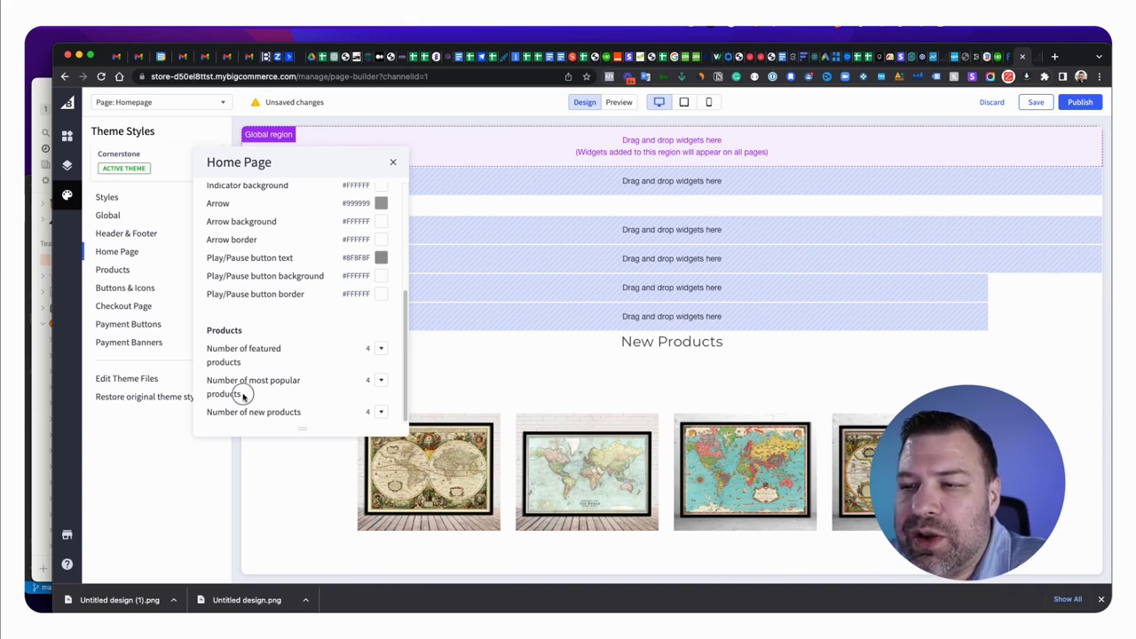
# Step: Set the number of most popular products on the homepage to Disable
pyautogui.moveTo(246, 396); pyautogui.dragTo(210, 388)
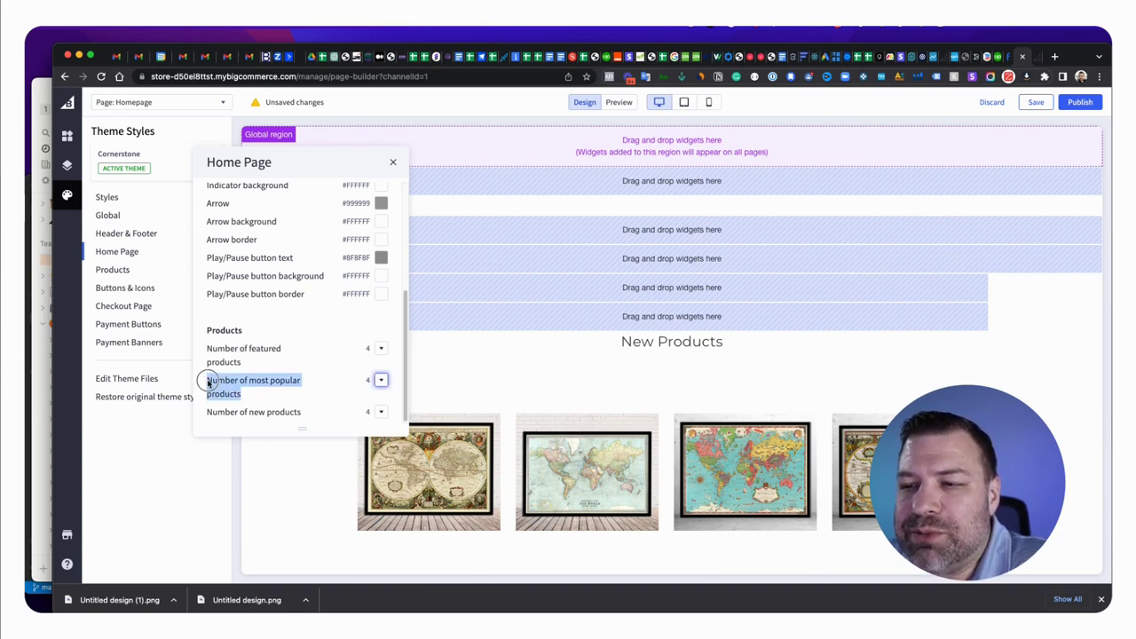
pyautogui.click(379, 381)
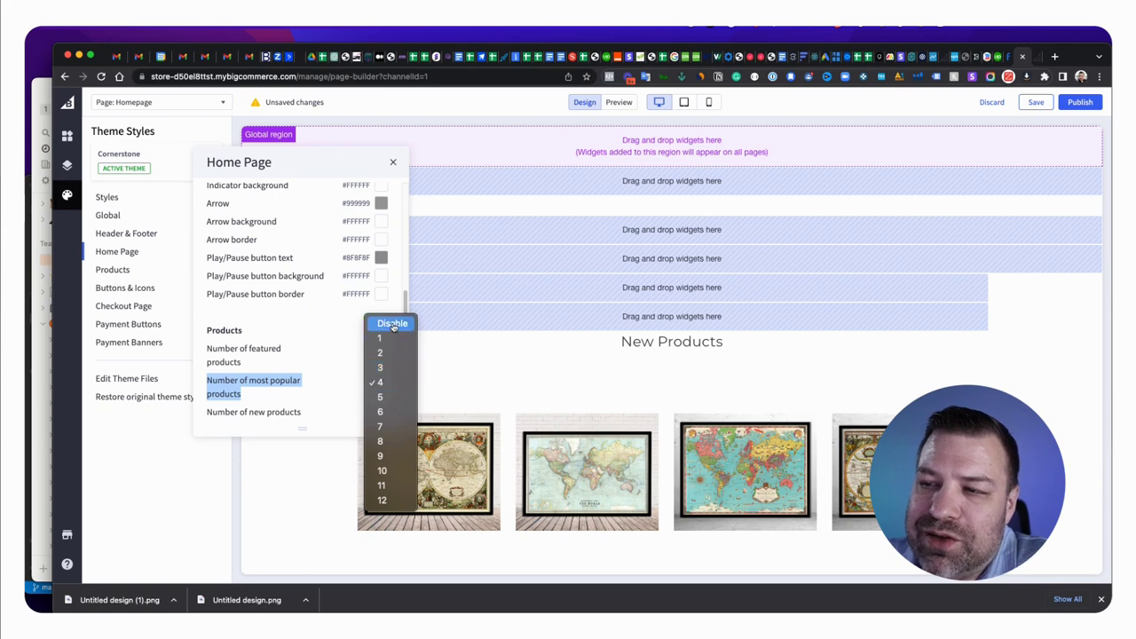
pyautogui.click(393, 326)
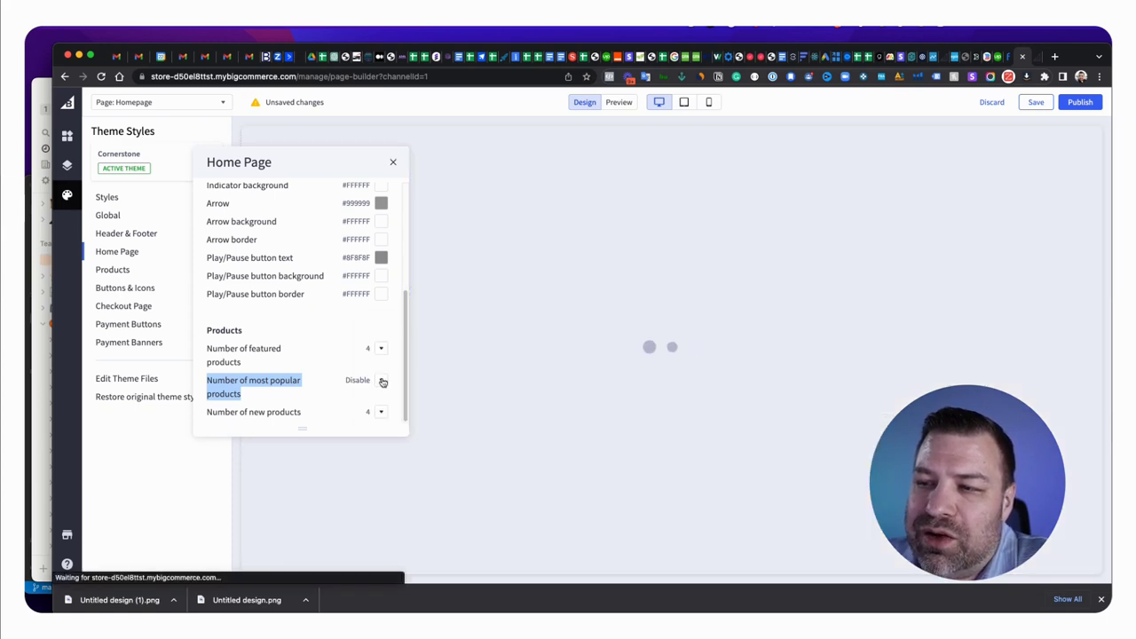
pyautogui.click(381, 381)
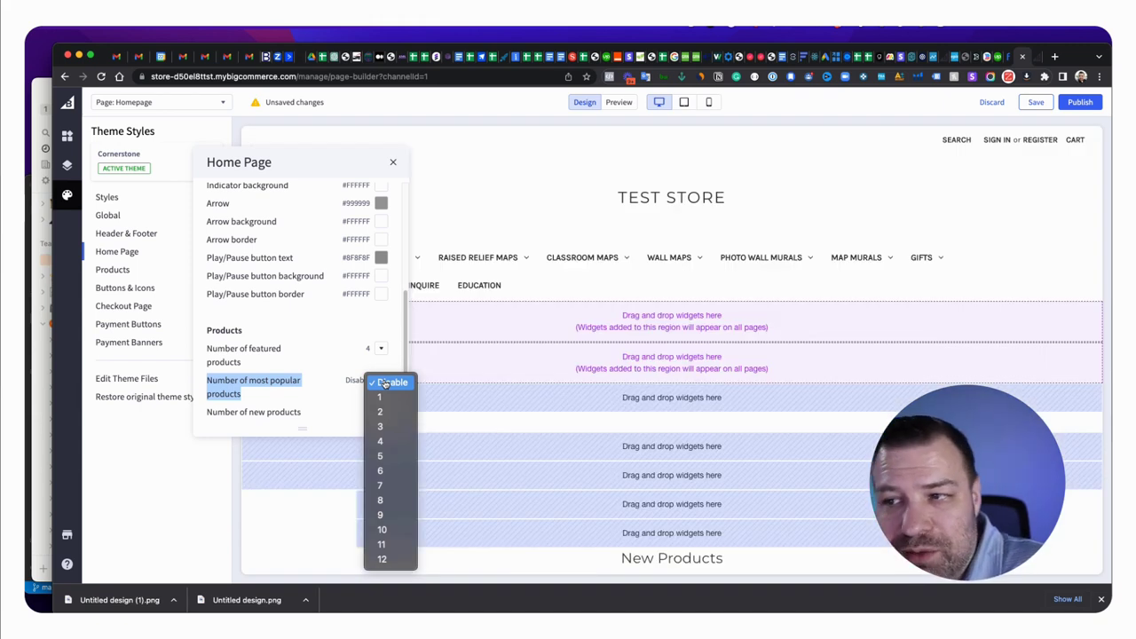
pyautogui.click(394, 361)
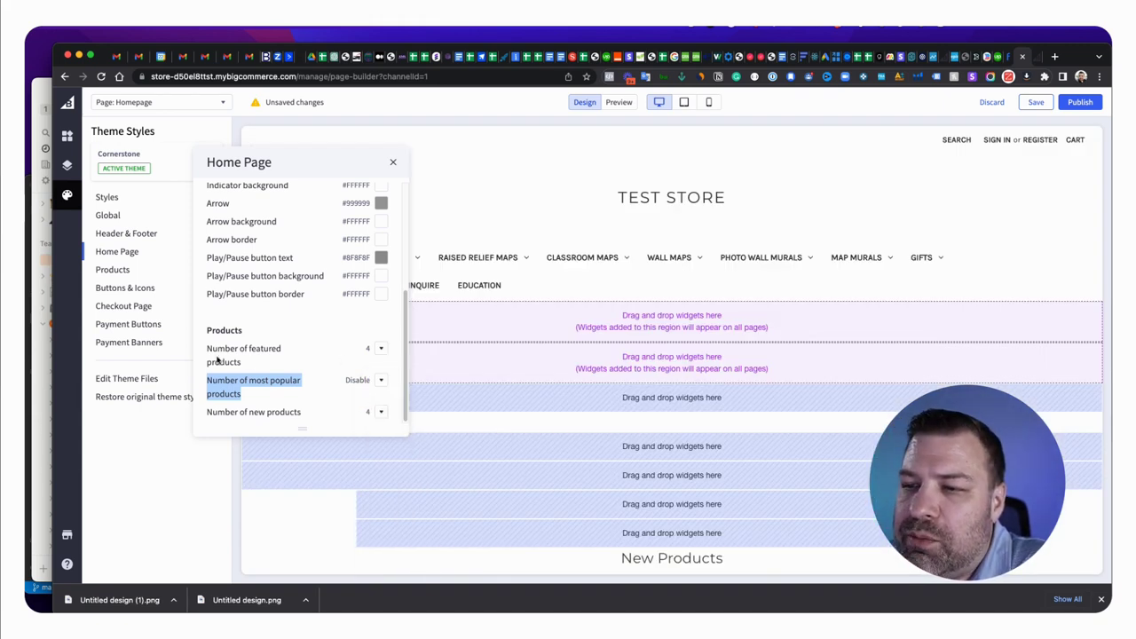
# Step: Check the New Products section on the homepage and publish the changes
pyautogui.scroll(-5, 447, 388)
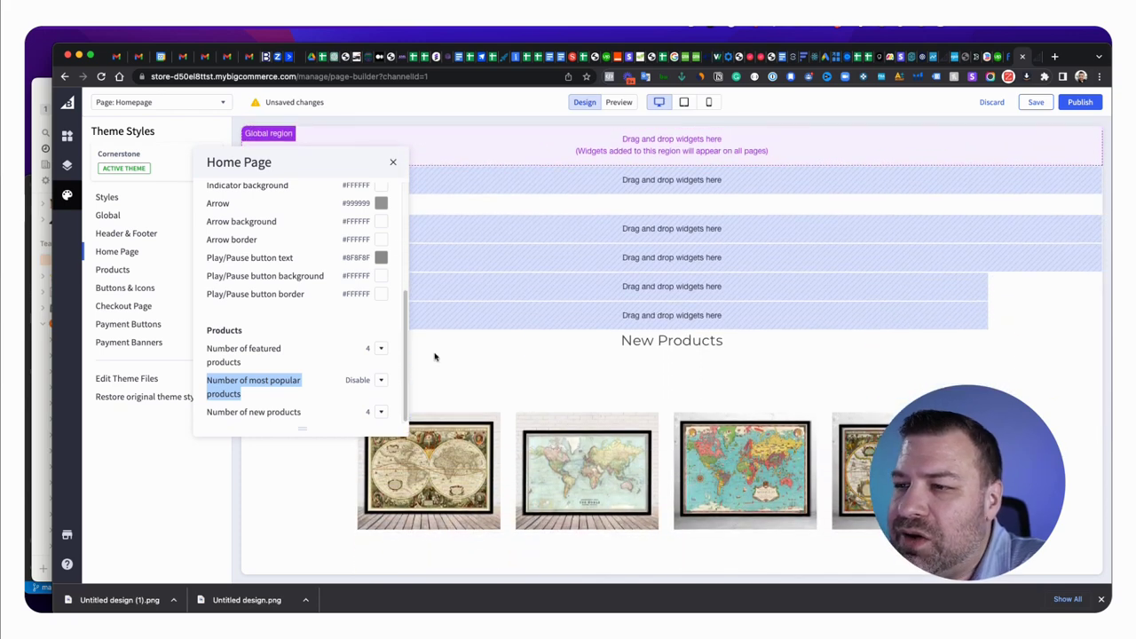
pyautogui.click(1079, 102)
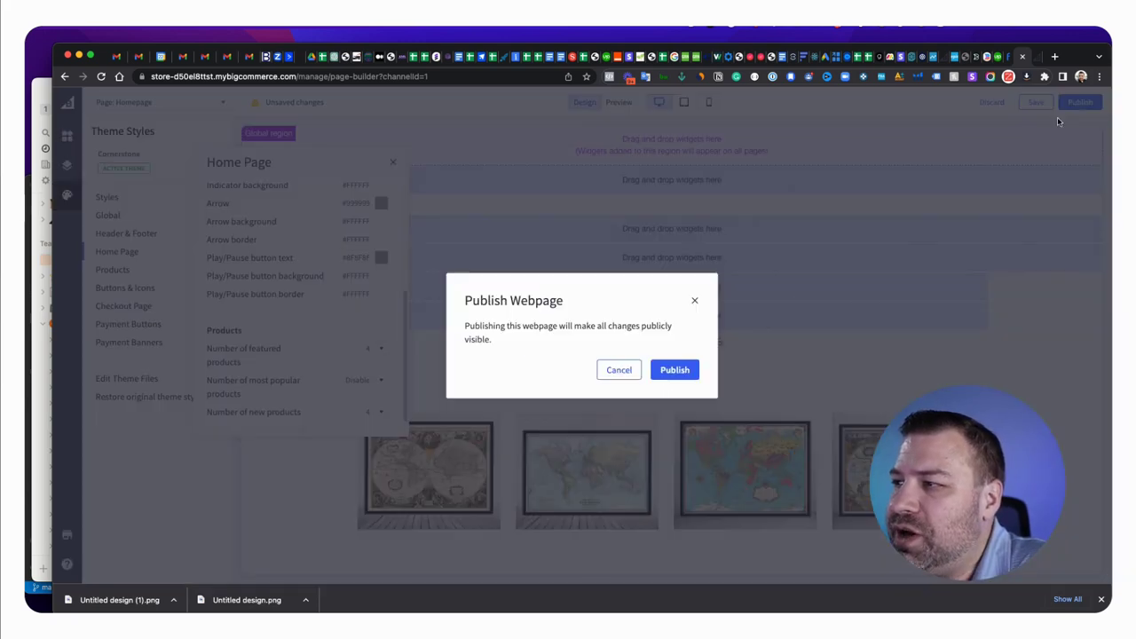
pyautogui.click(670, 372)
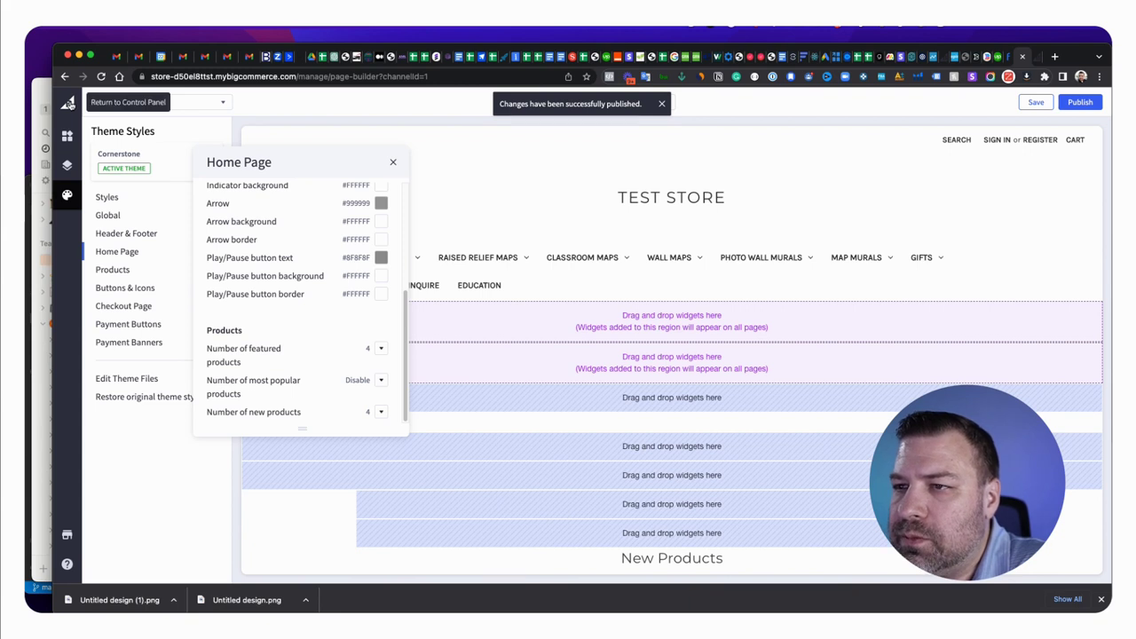
# Step: Return to the control panel and open the list of all store products
pyautogui.click(68, 103)
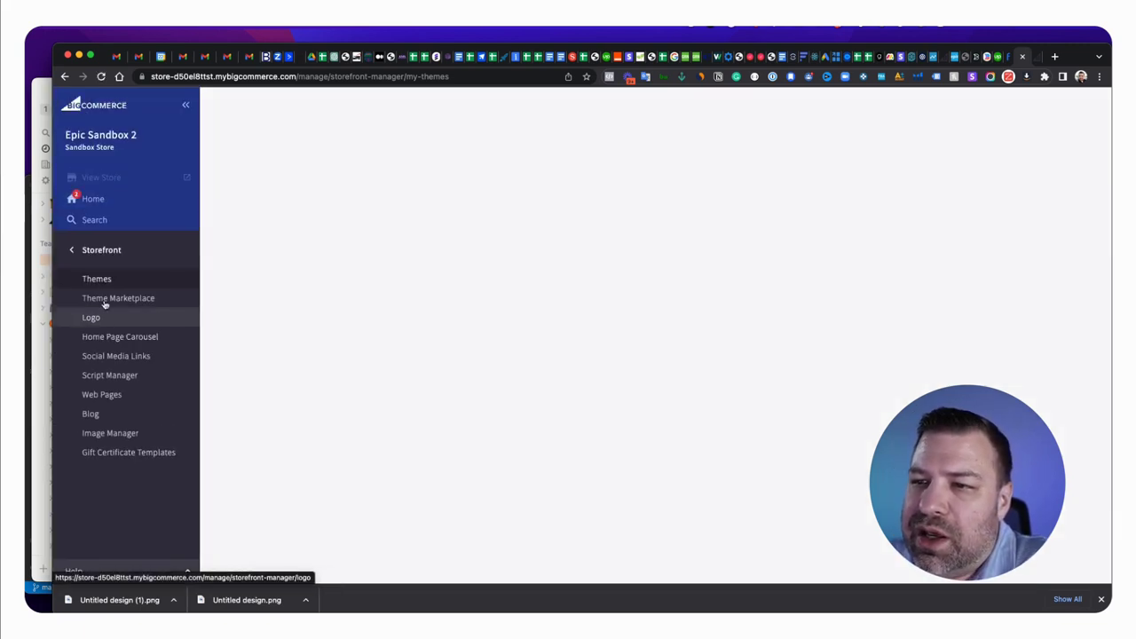
pyautogui.click(92, 252)
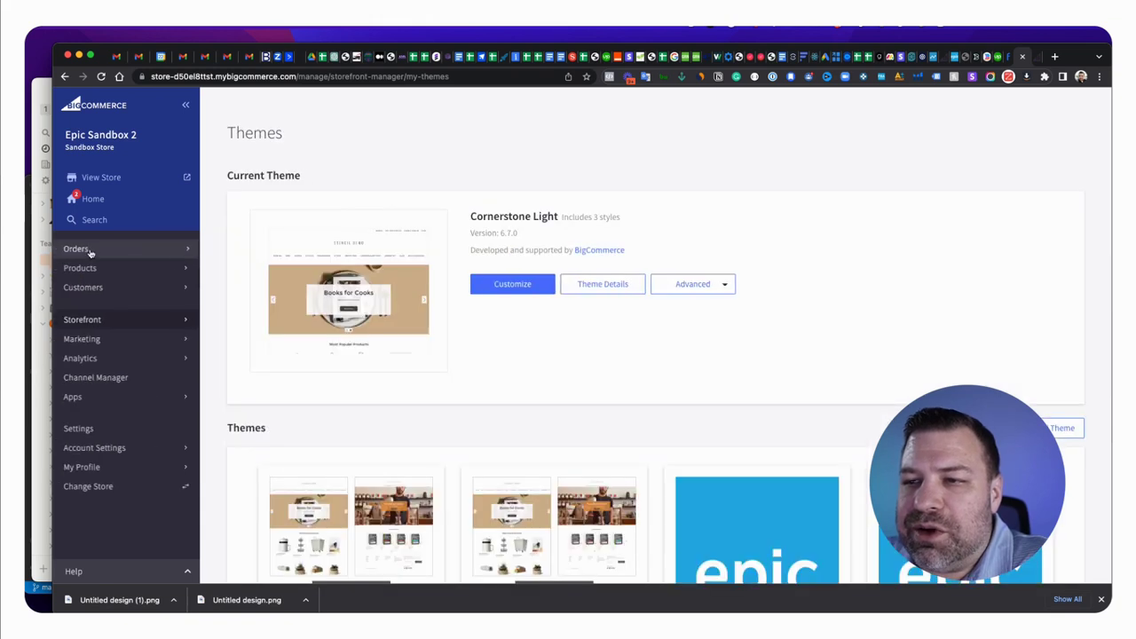
pyautogui.click(98, 265)
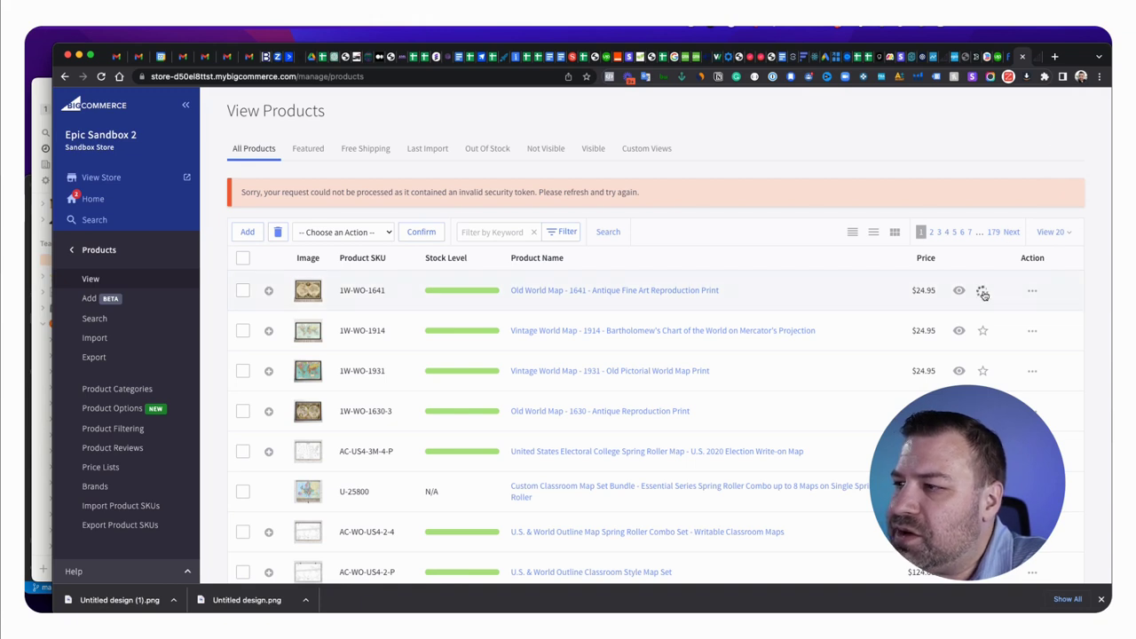
# Step: Mark the 1914, 1931 and 1630 world map products in the list as featured
pyautogui.click(982, 330)
pyautogui.click(982, 370)
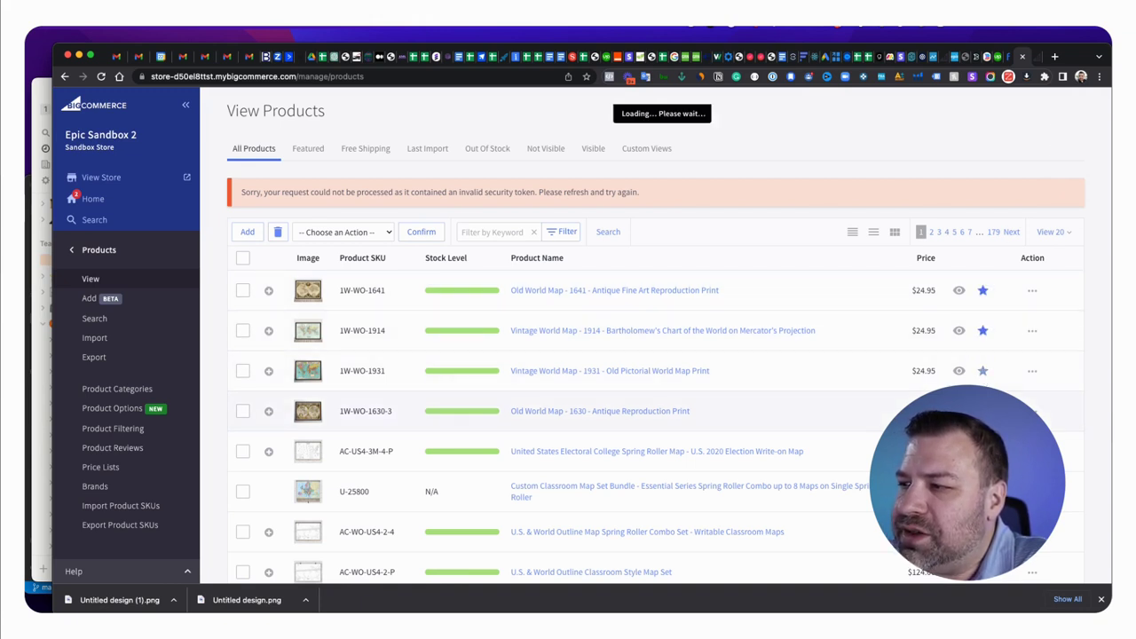
pyautogui.click(982, 490)
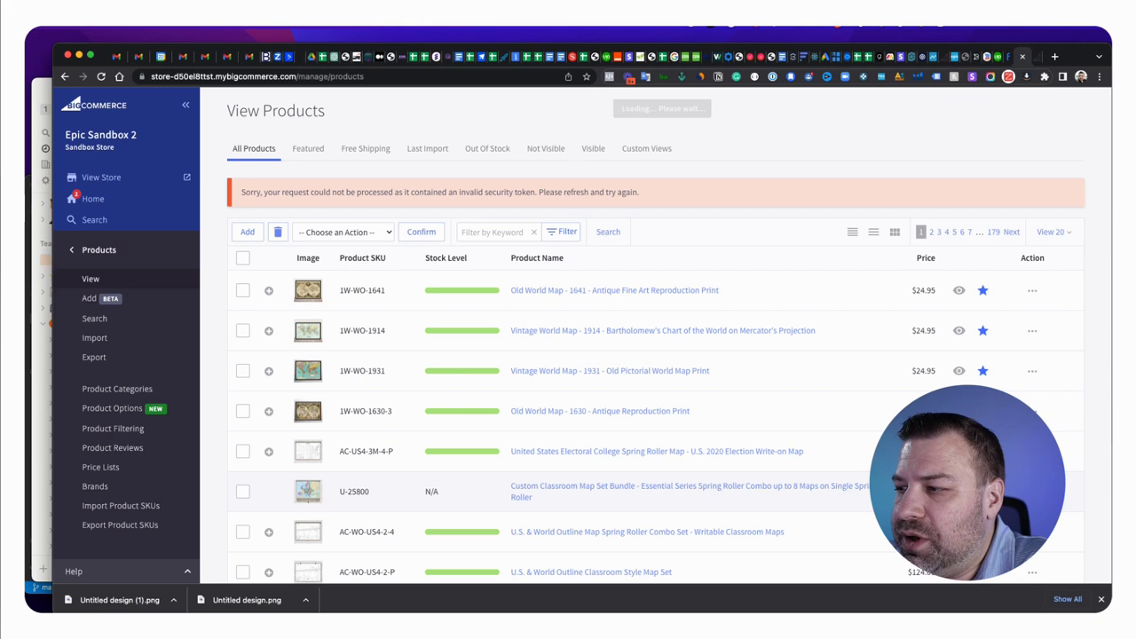
pyautogui.click(982, 532)
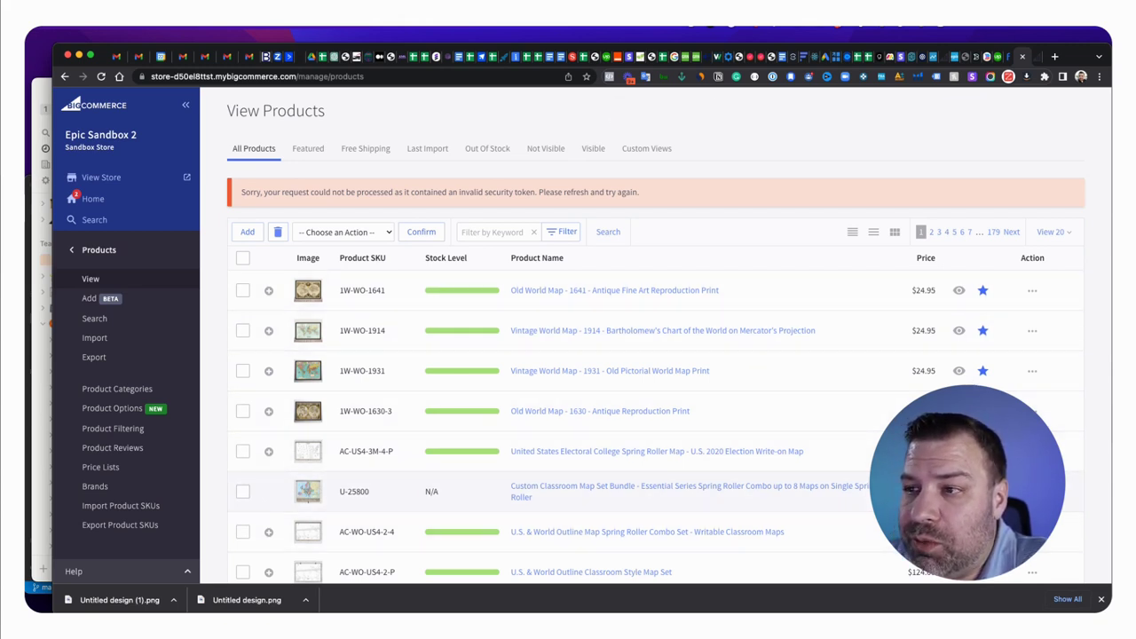
# Step: Run an advanced product search limited to the Historical Maps category, including its subcategories
pyautogui.click(551, 234)
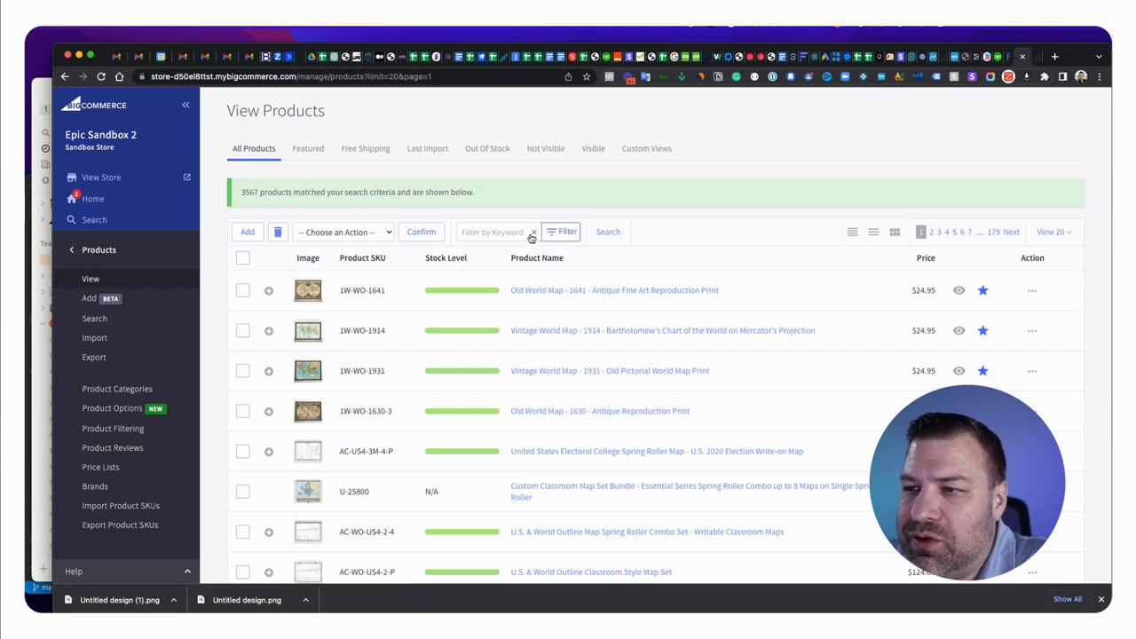
pyautogui.click(550, 233)
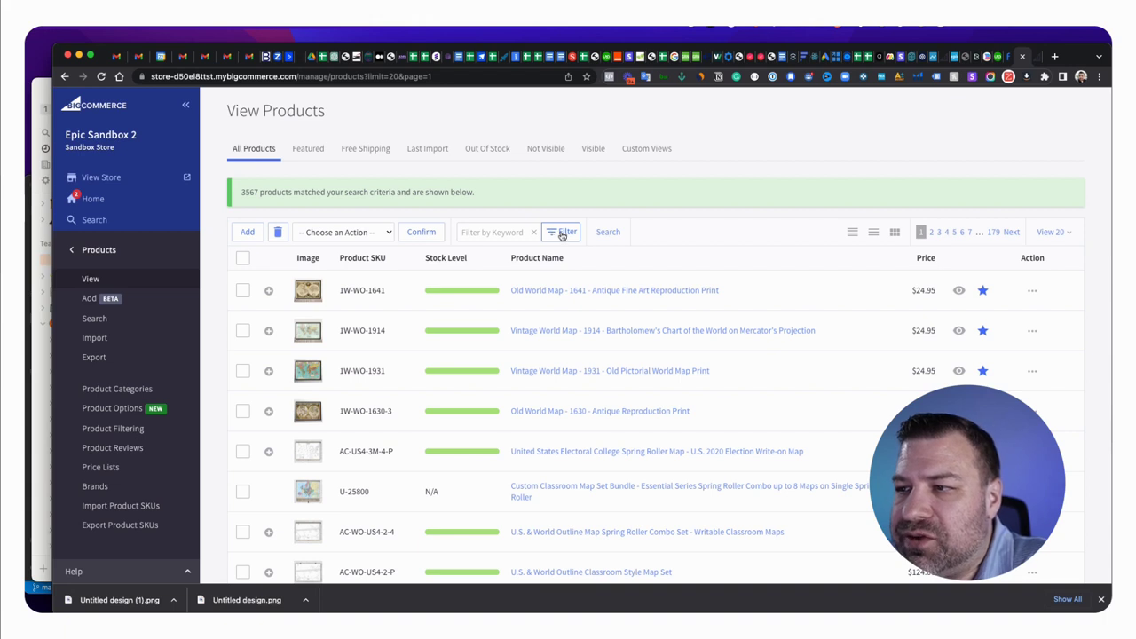
pyautogui.click(561, 235)
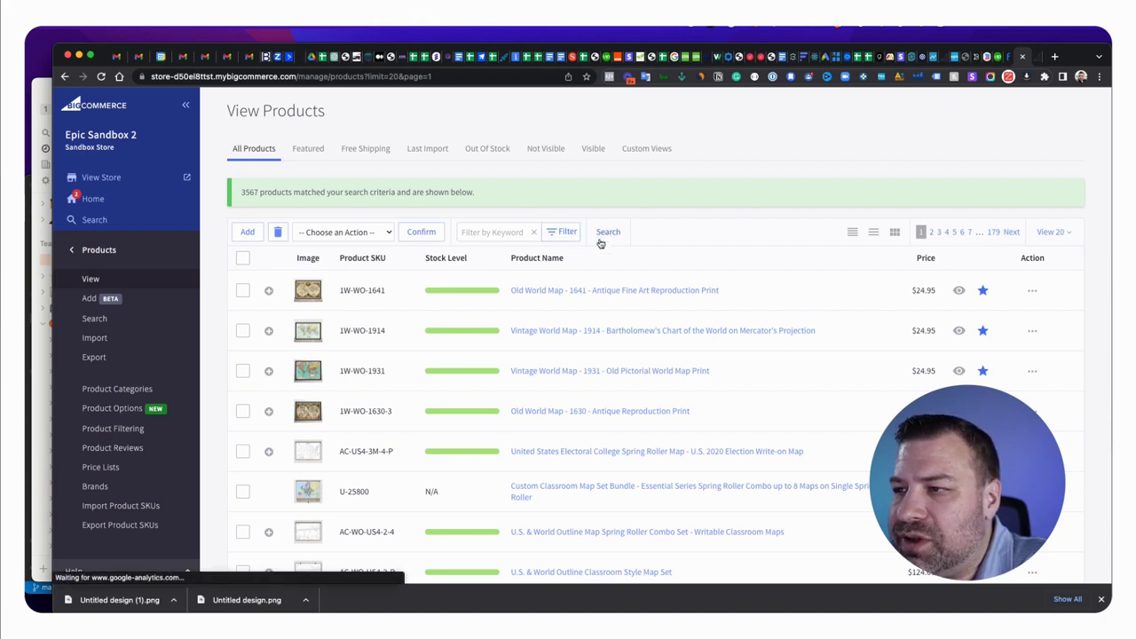
pyautogui.click(603, 237)
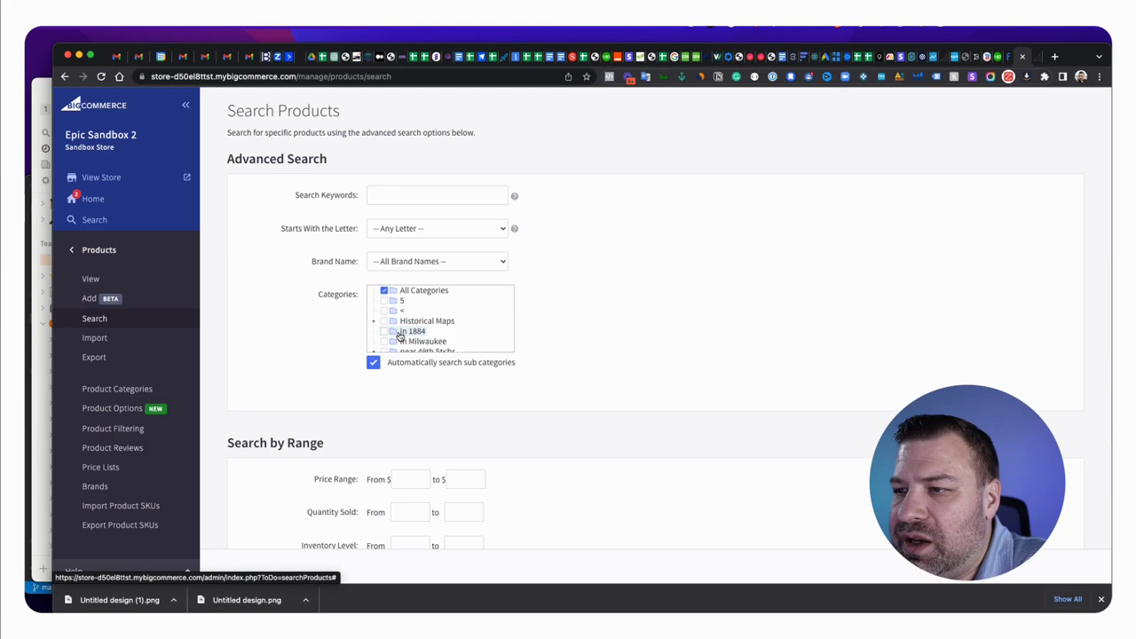
pyautogui.scroll(-1, 399, 335)
pyautogui.click(403, 296)
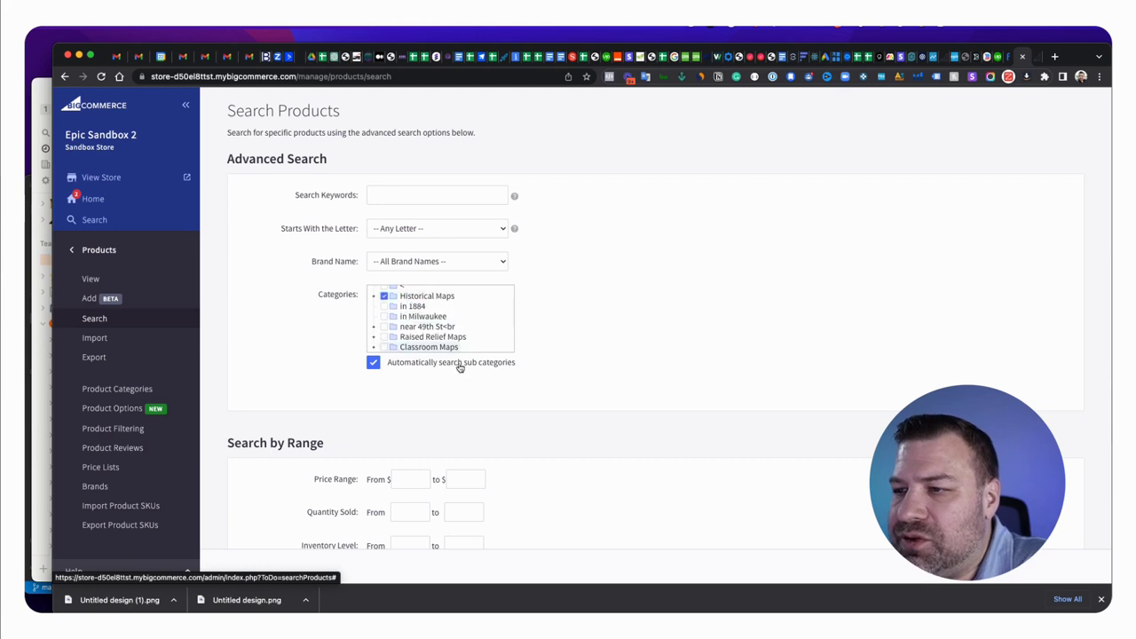
pyautogui.press('Return')
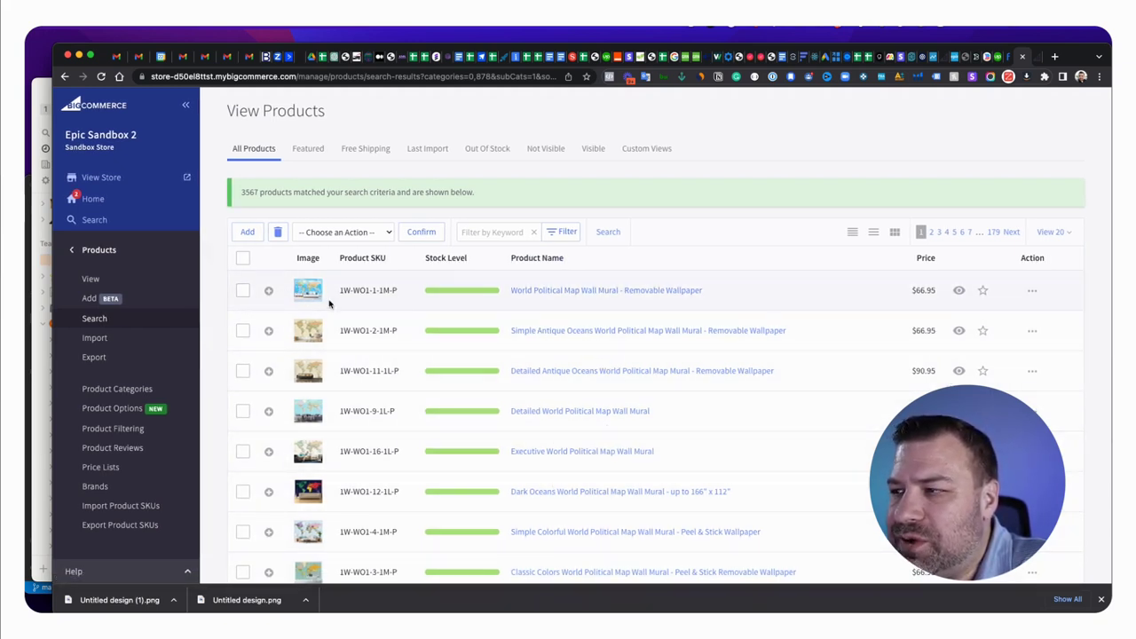
# Step: Select all products on the first results page and open them in Bulk Edit
pyautogui.click(243, 258)
pyautogui.click(329, 232)
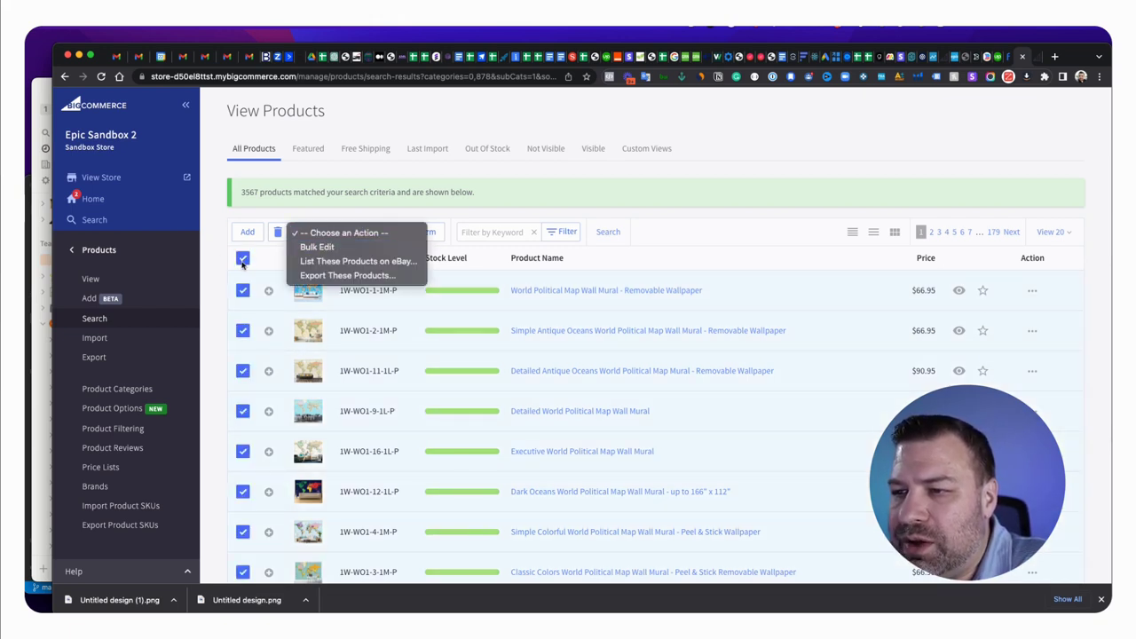
pyautogui.click(324, 247)
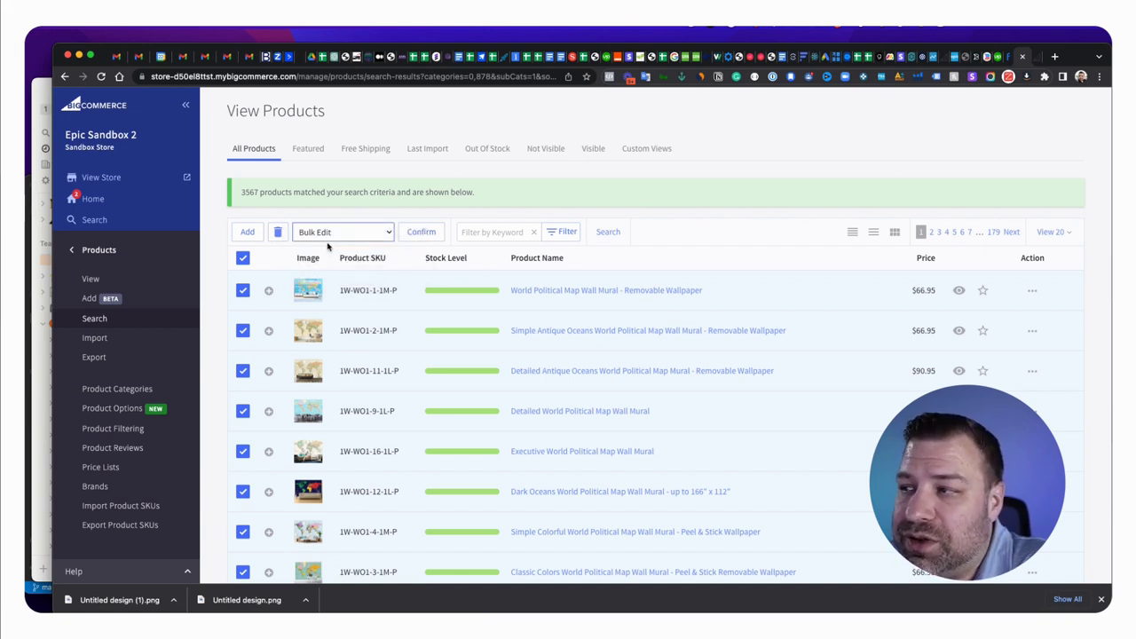
pyautogui.click(421, 232)
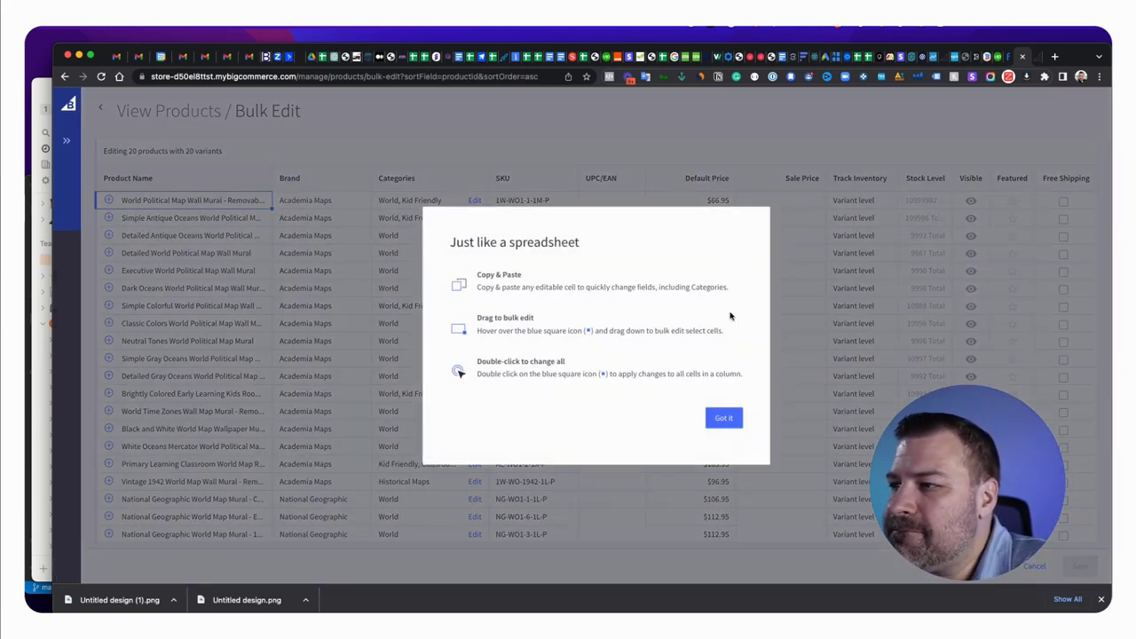
pyautogui.click(723, 417)
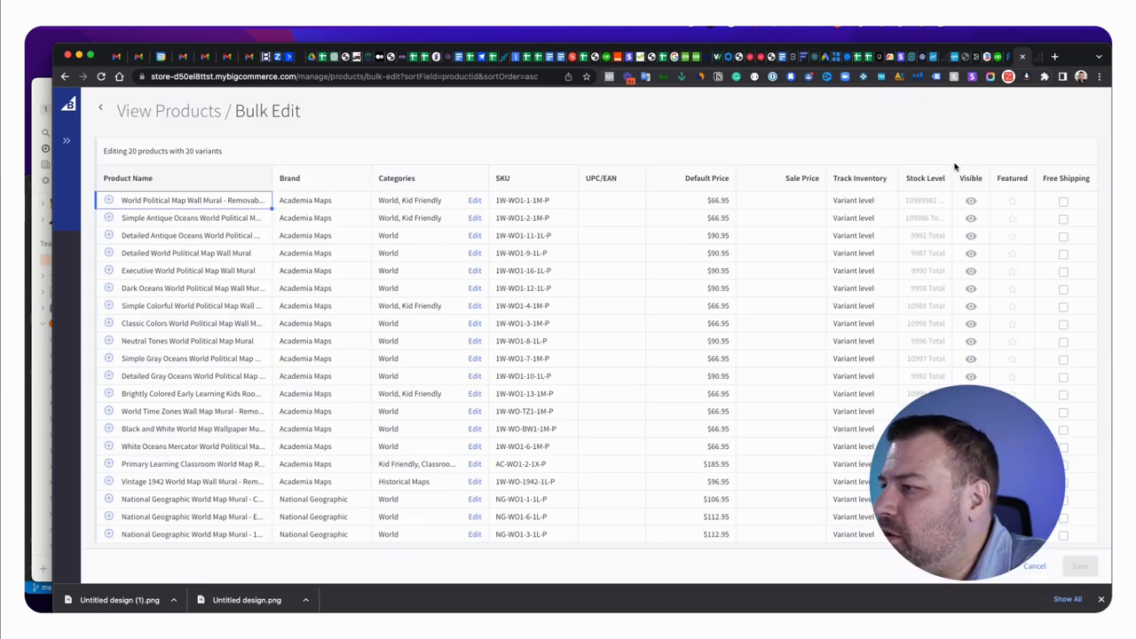
# Step: Mark all 20 products in the bulk edit table as featured and save the changes
pyautogui.click(1011, 201)
pyautogui.moveTo(1035, 210); pyautogui.dragTo(1054, 541)
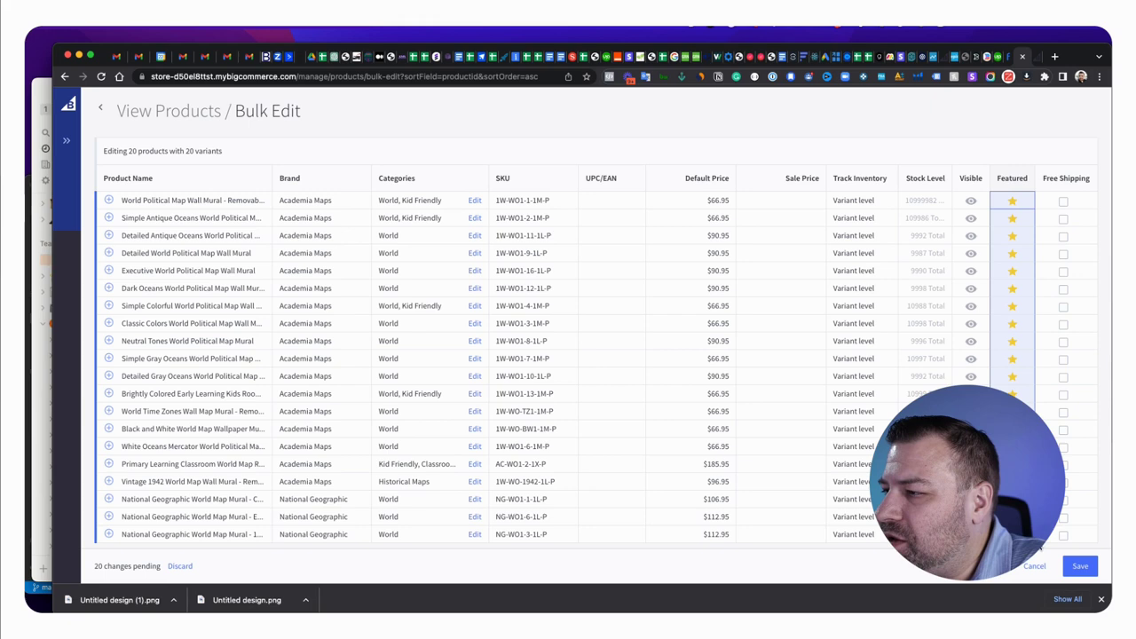
pyautogui.click(1078, 568)
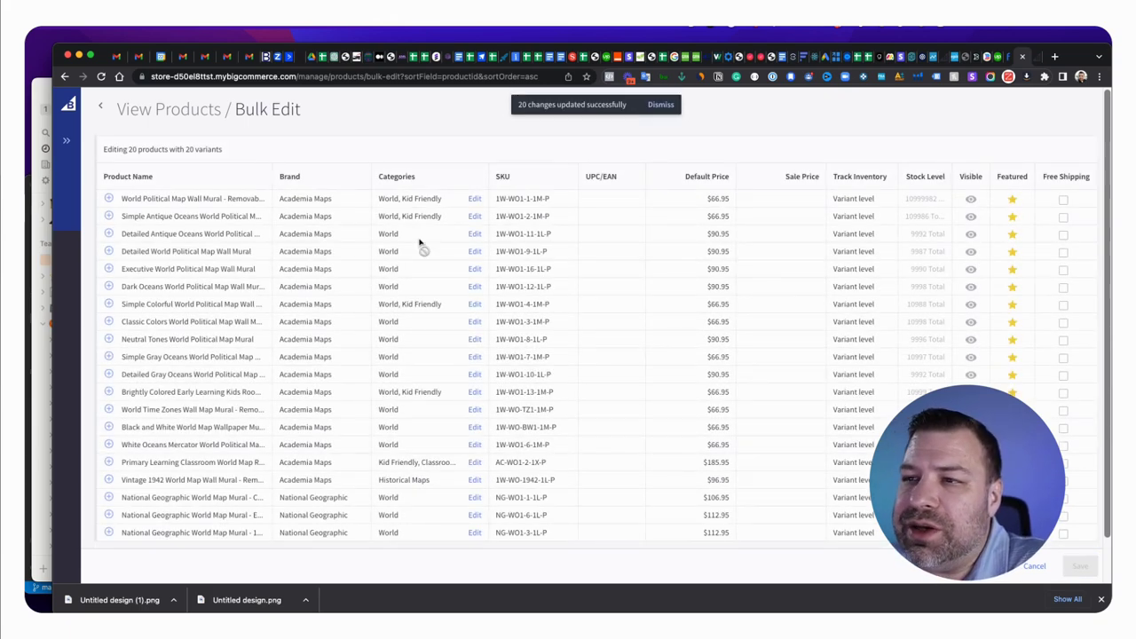
# Step: Leave the bulk editor and open the current Cornerstone Light theme for customization
pyautogui.click(99, 107)
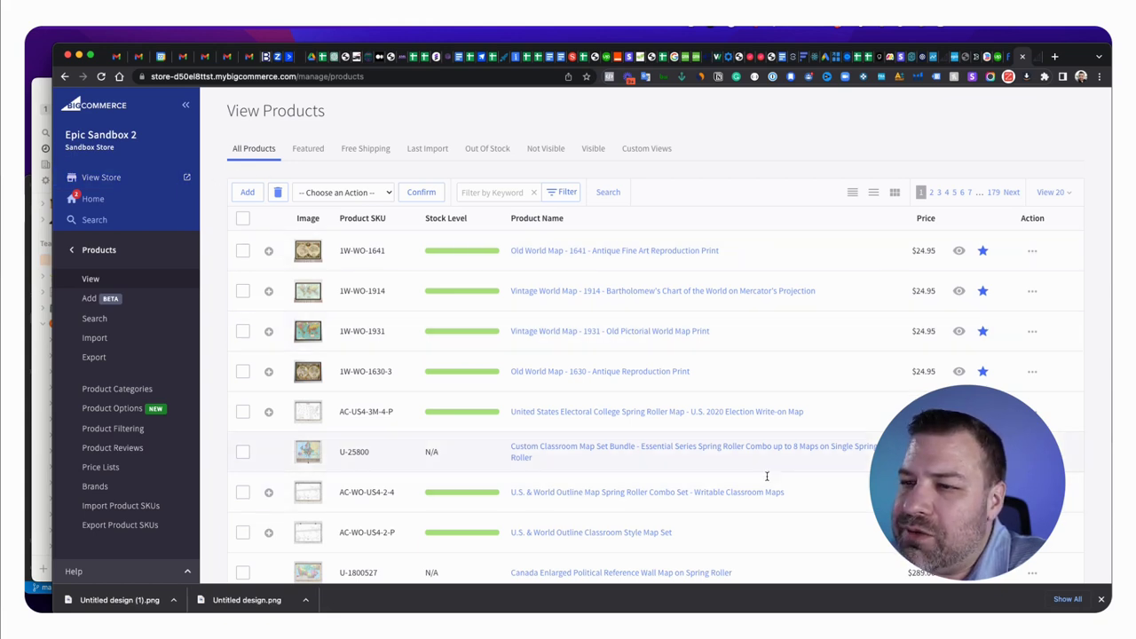
pyautogui.click(96, 250)
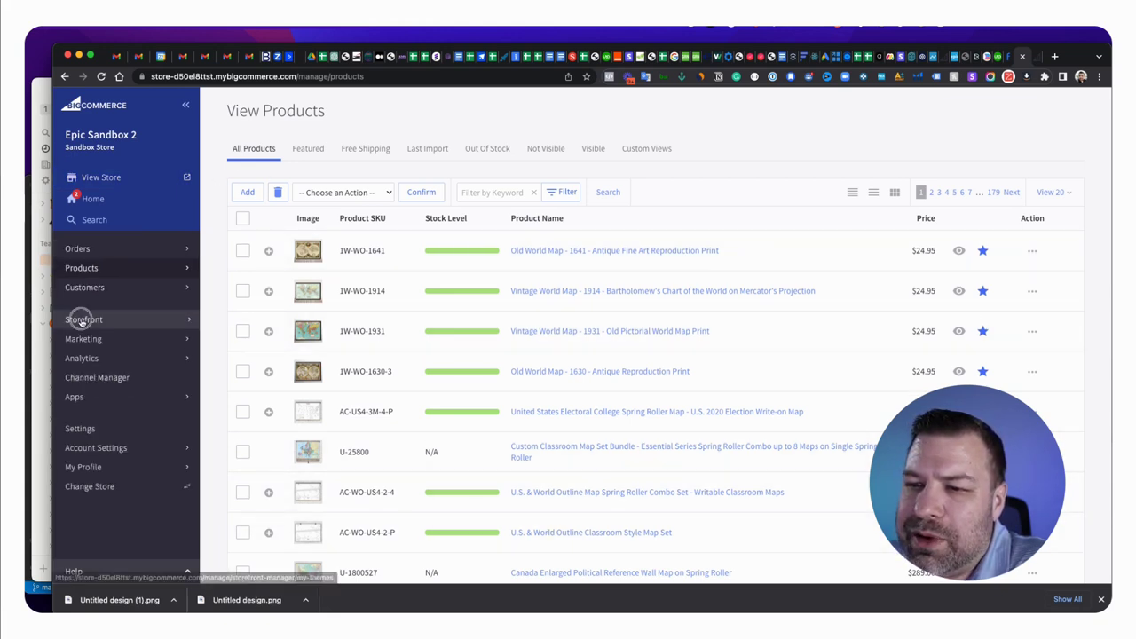
pyautogui.click(83, 321)
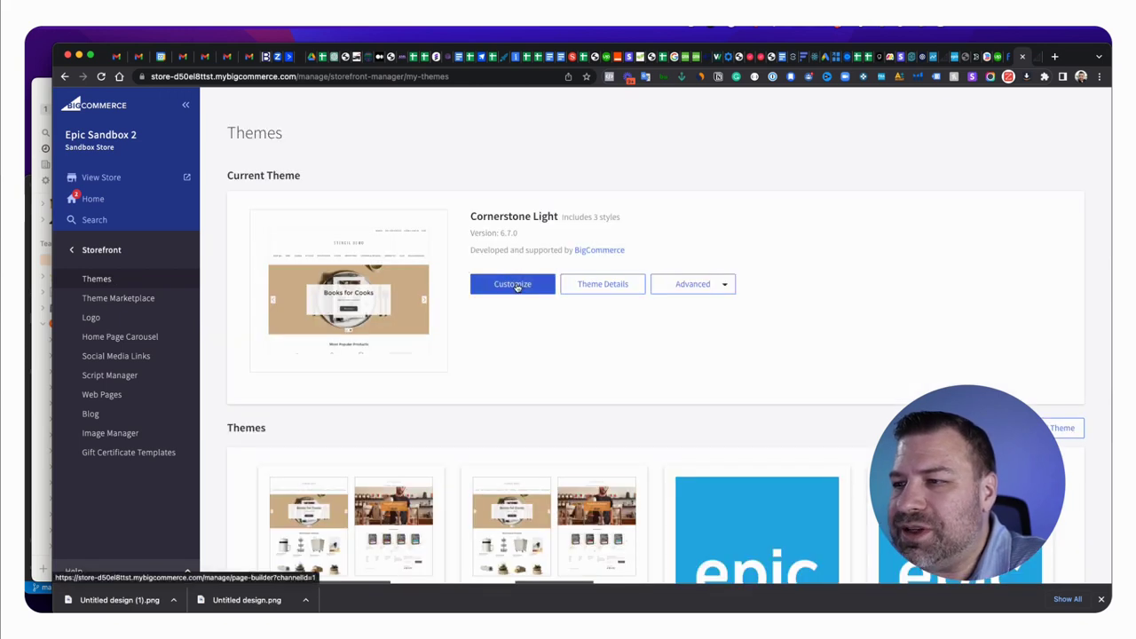
pyautogui.click(514, 285)
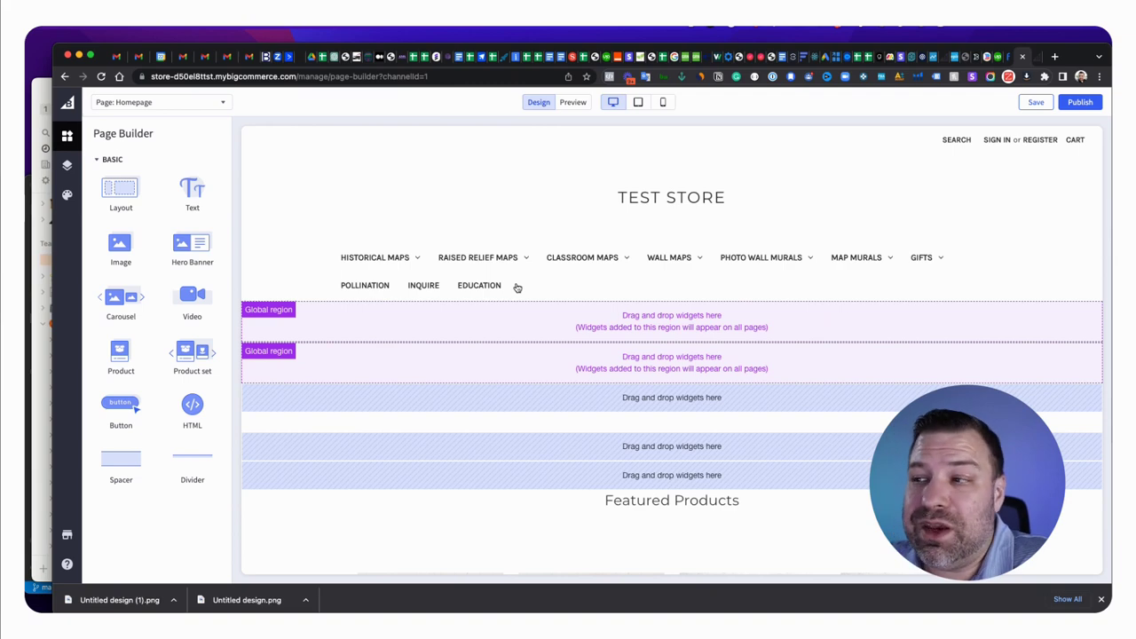
# Step: Examine the Featured Products and New Products sections on the homepage in both the design and preview views
pyautogui.scroll(-5, 517, 287)
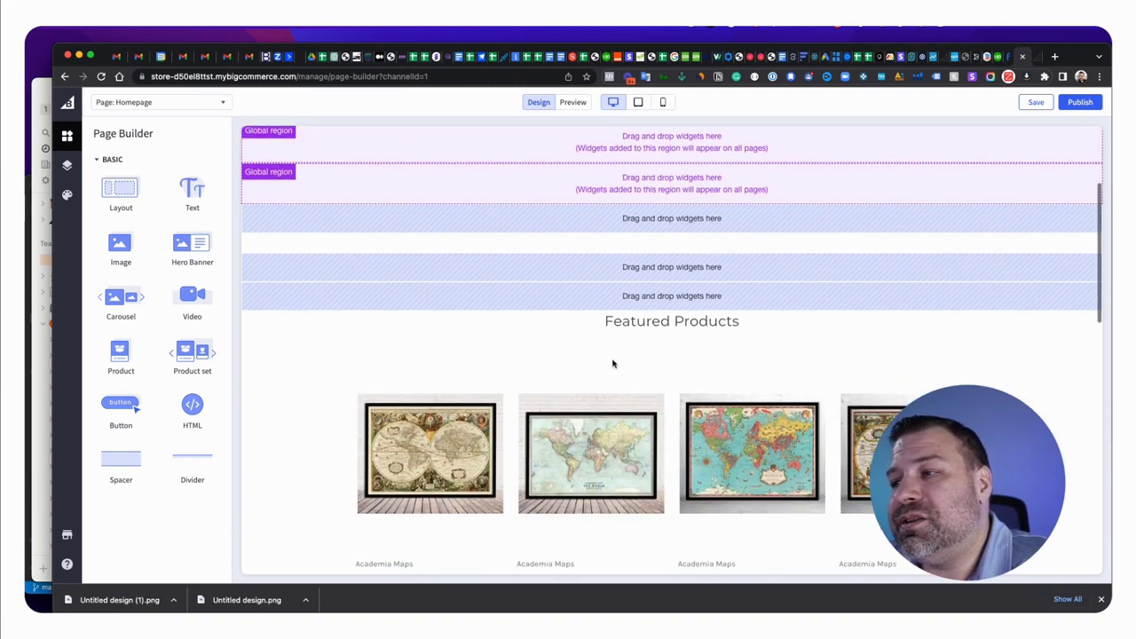
pyautogui.scroll(-2, 817, 455)
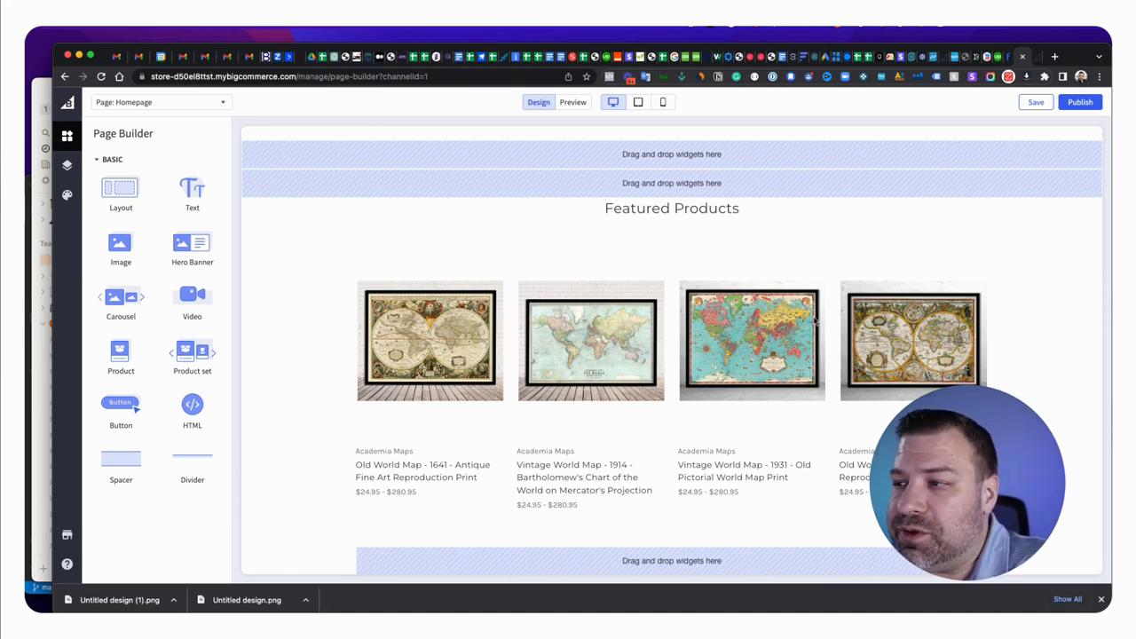
pyautogui.scroll(-5, 814, 321)
pyautogui.scroll(4, 817, 325)
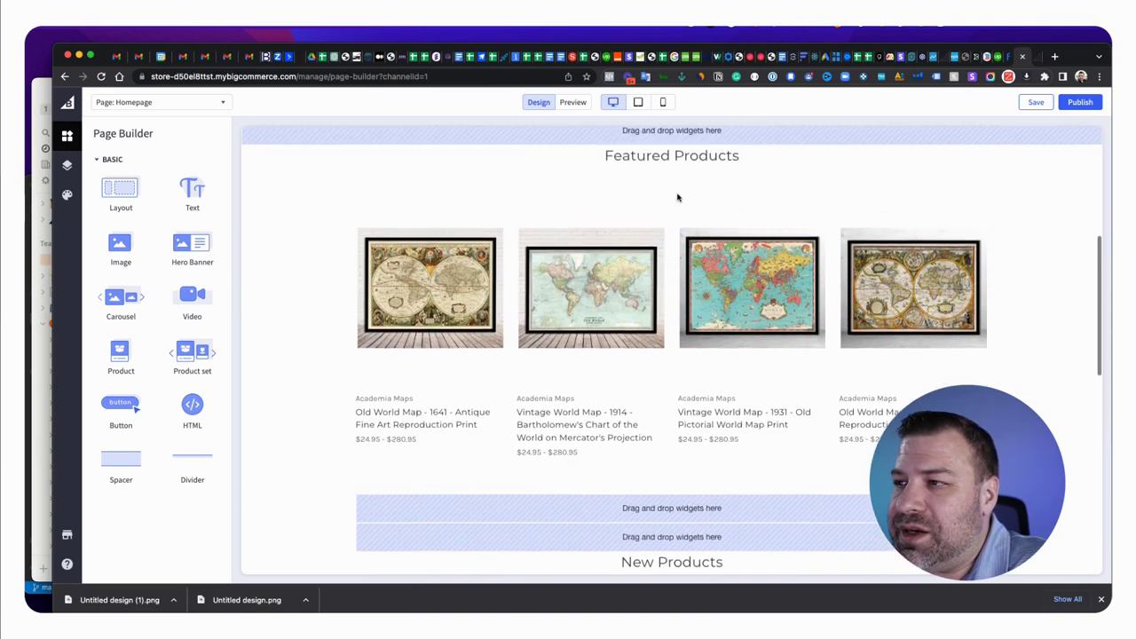
pyautogui.click(572, 102)
pyautogui.scroll(-3, 637, 366)
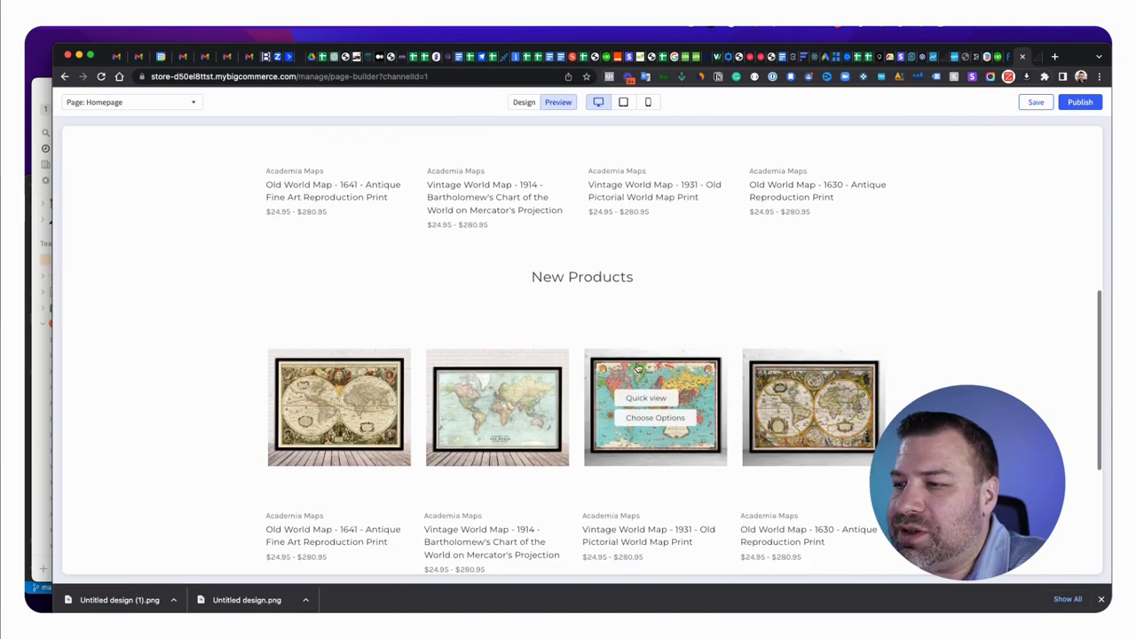
pyautogui.scroll(4, 897, 396)
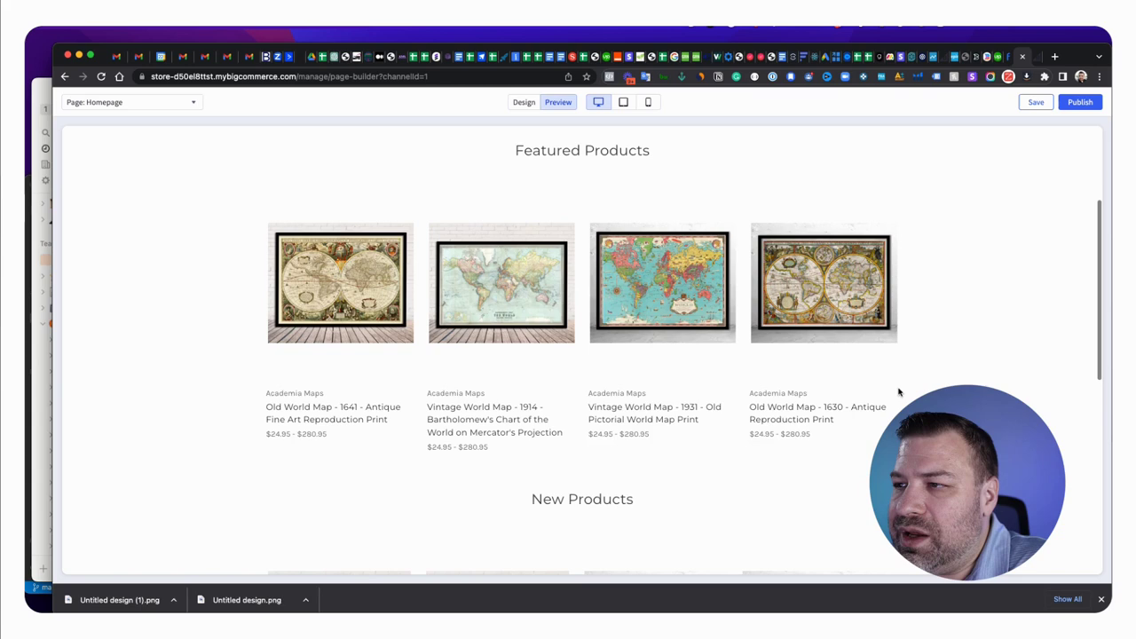
pyautogui.scroll(5, 896, 389)
# Step: Set the number of featured products in the theme's Home Page styles to Disable
pyautogui.click(525, 102)
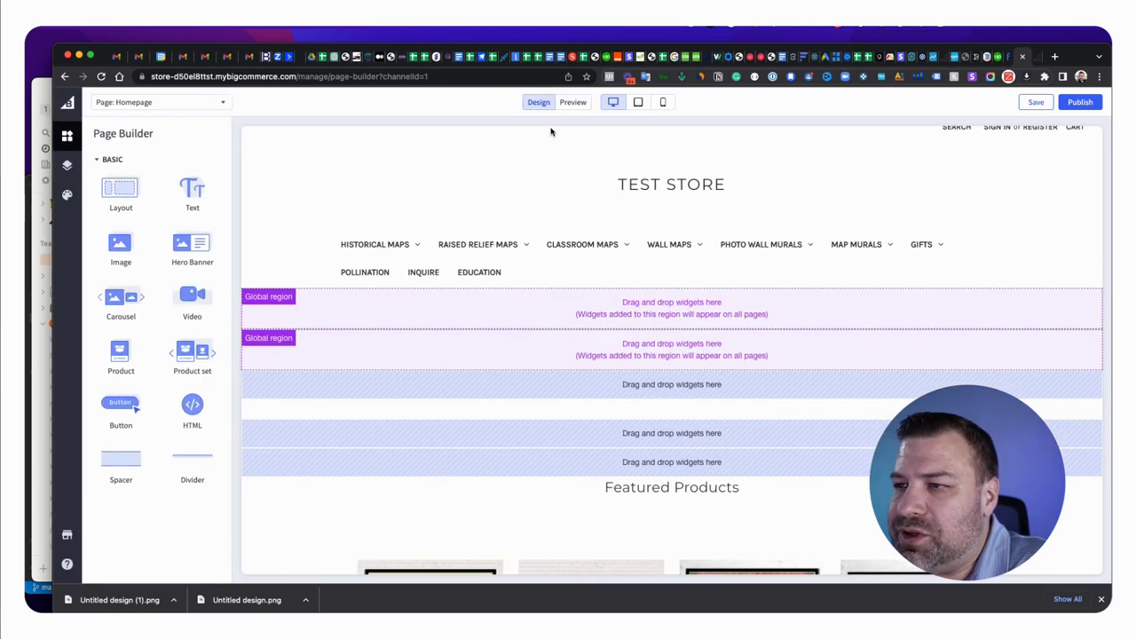
pyautogui.click(74, 208)
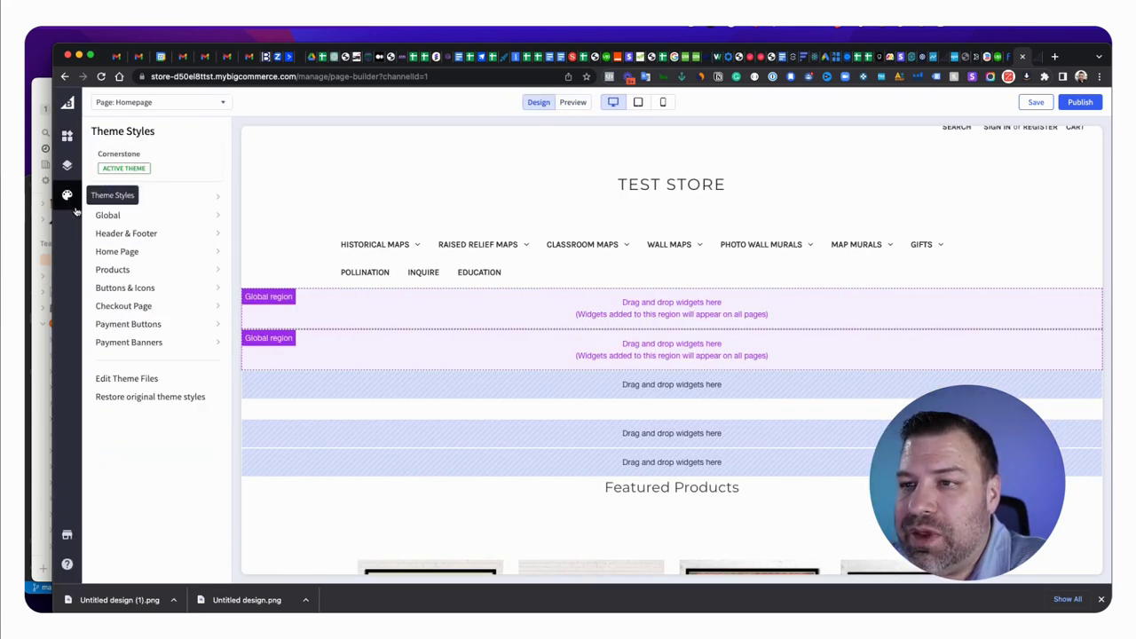
pyautogui.click(143, 252)
pyautogui.scroll(-5, 371, 367)
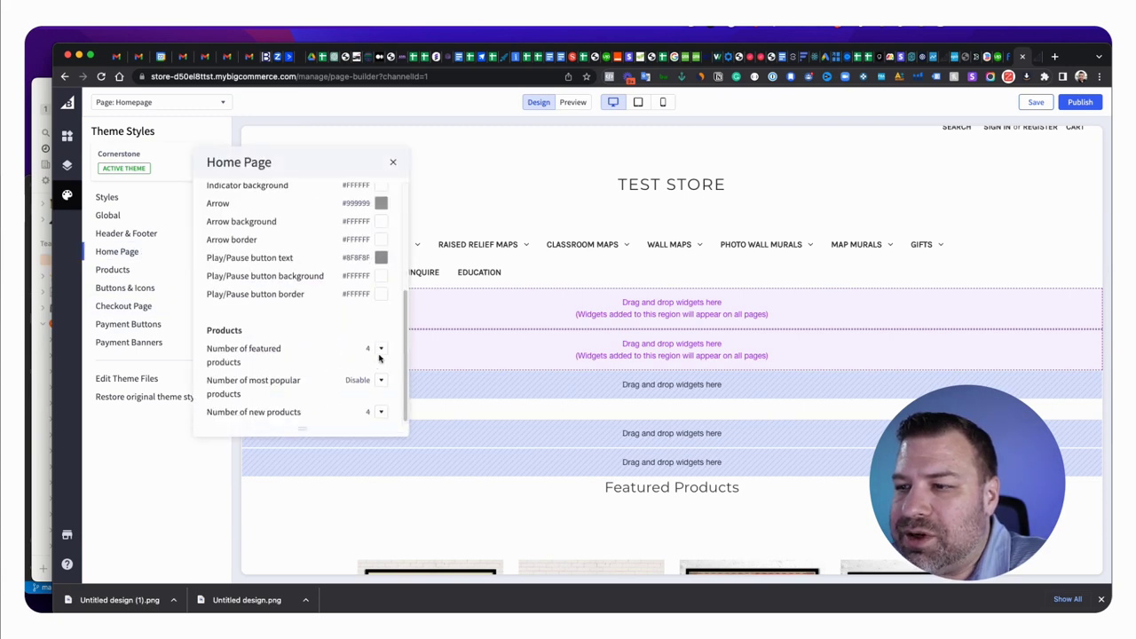
pyautogui.click(380, 351)
pyautogui.click(391, 299)
# Step: Set the number of new products to Disable and preview the resulting homepage
pyautogui.click(380, 412)
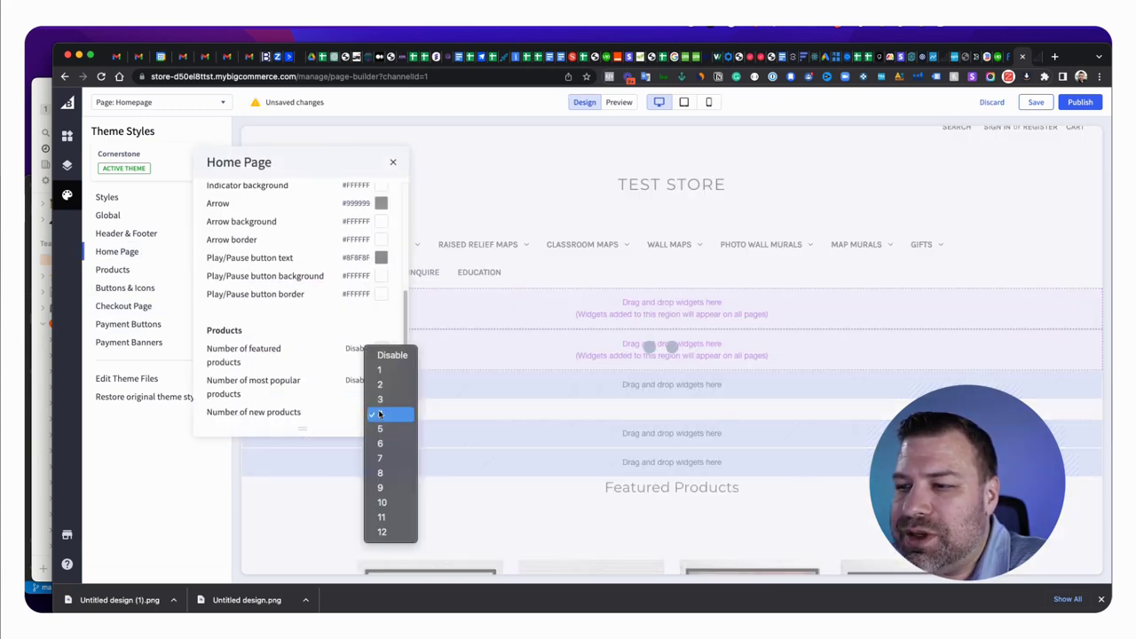
pyautogui.click(390, 355)
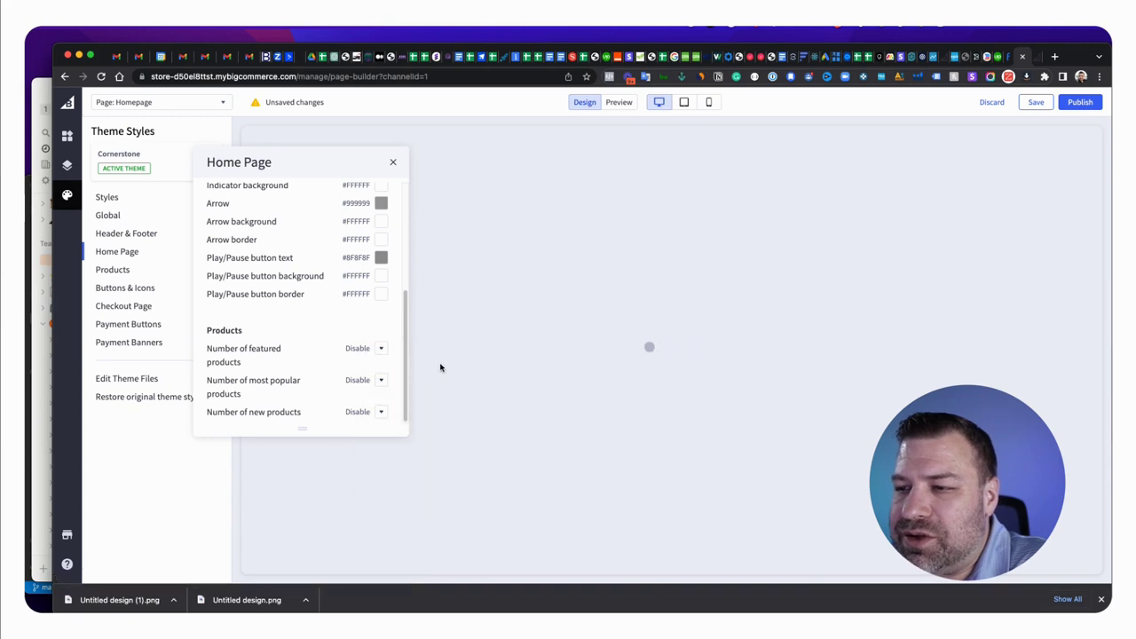
pyautogui.click(393, 161)
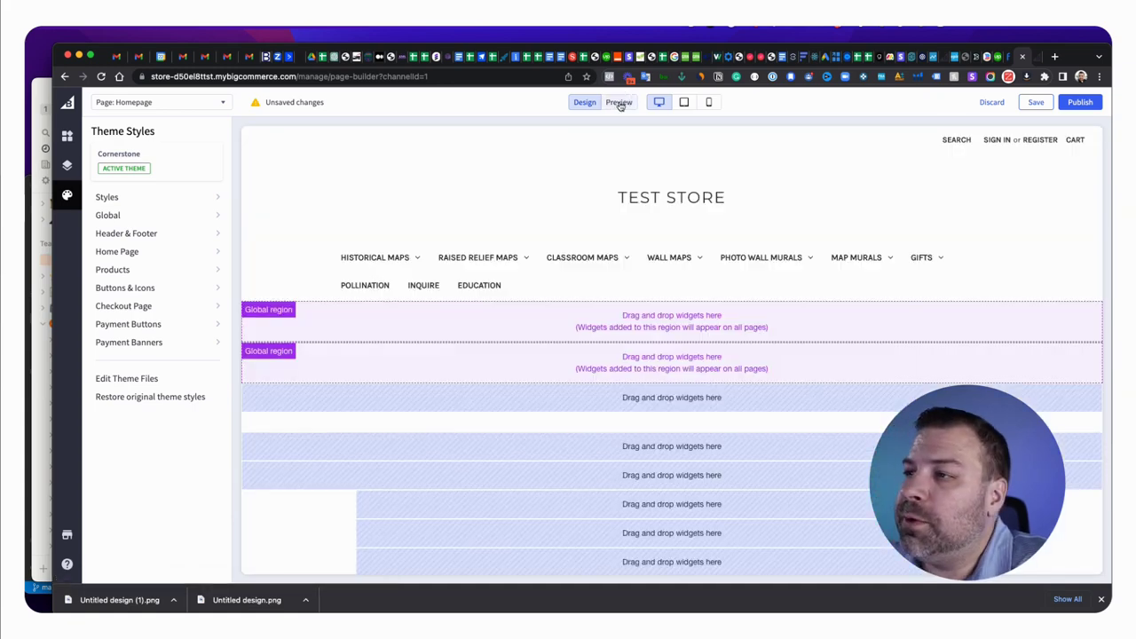
pyautogui.click(618, 102)
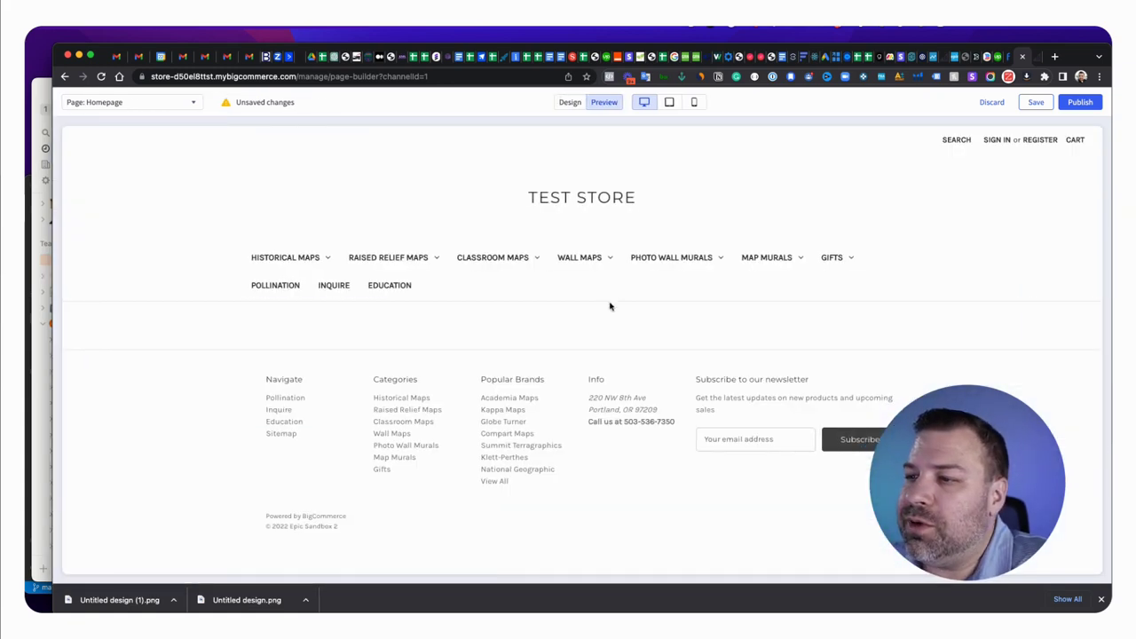
pyautogui.click(571, 102)
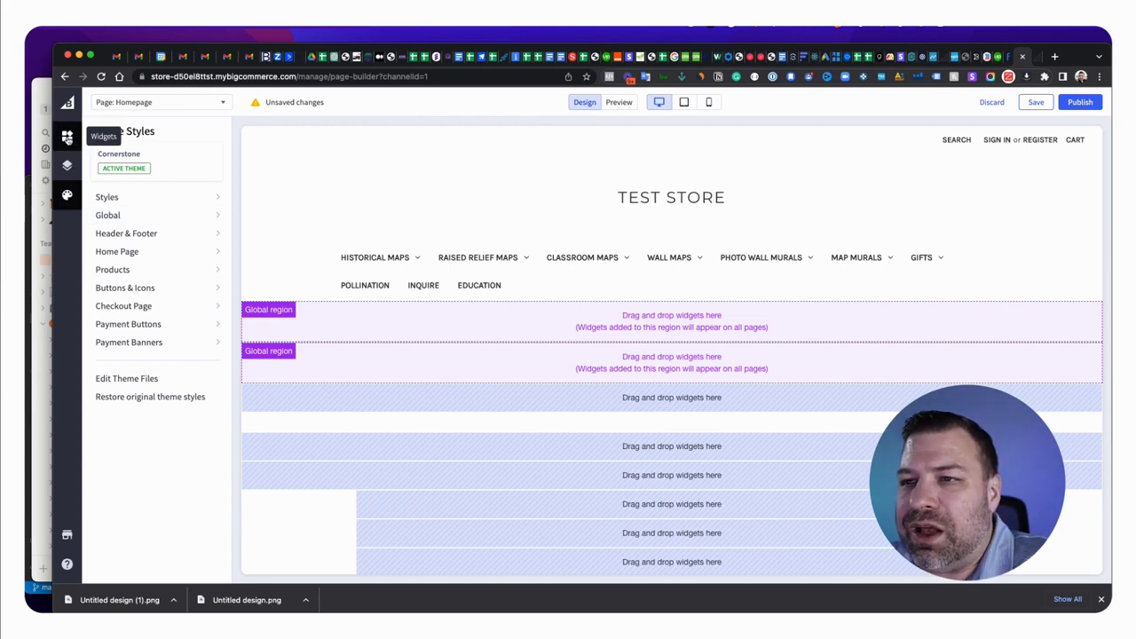
# Step: Add a Product set widget to the uppermost of the three narrower widget regions above the homepage footer
pyautogui.click(66, 136)
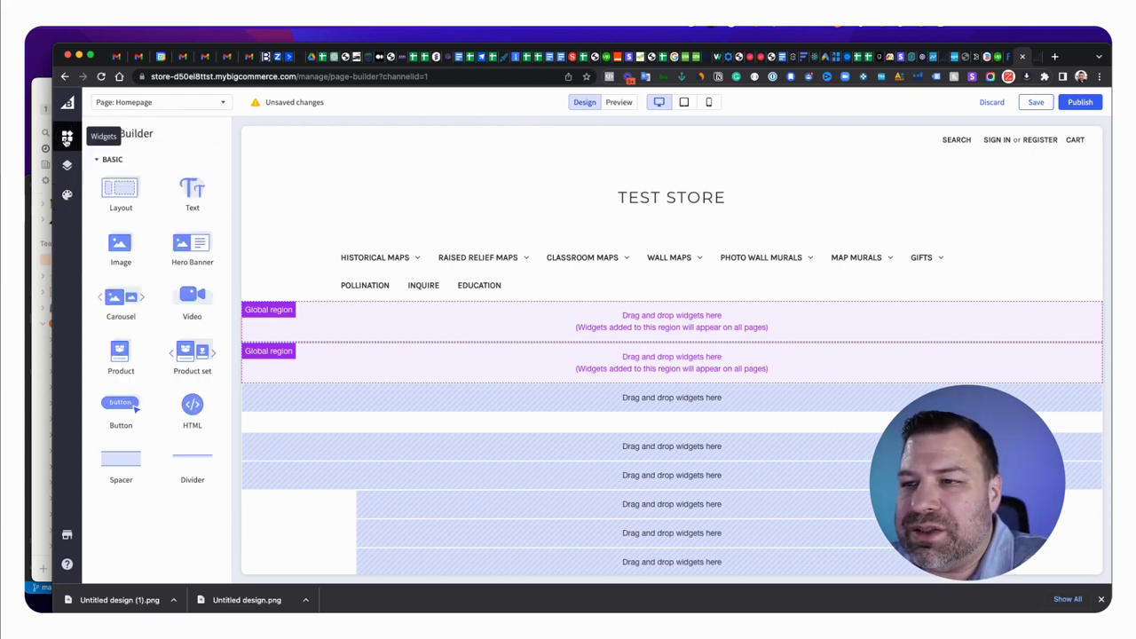
pyautogui.scroll(-5, 541, 224)
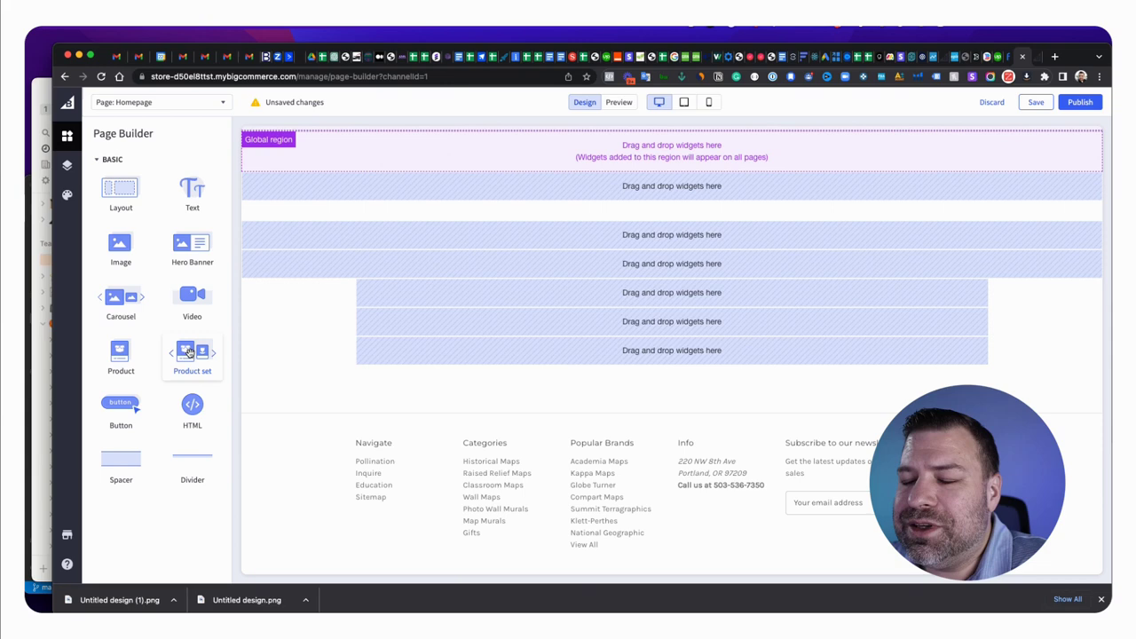
pyautogui.moveTo(189, 353); pyautogui.dragTo(601, 299)
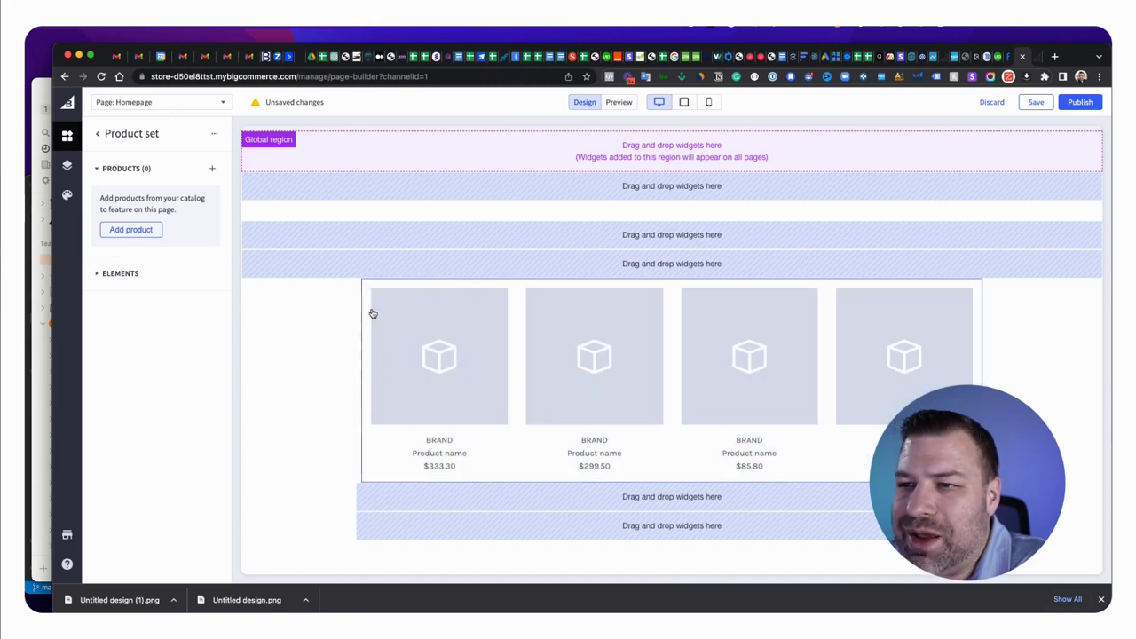
# Step: Add Simple Colorful World Political Map Wall Mural - Peel & Stick Wallpaper and Neutral Tones World Political Map Mural to the Product set
pyautogui.click(134, 234)
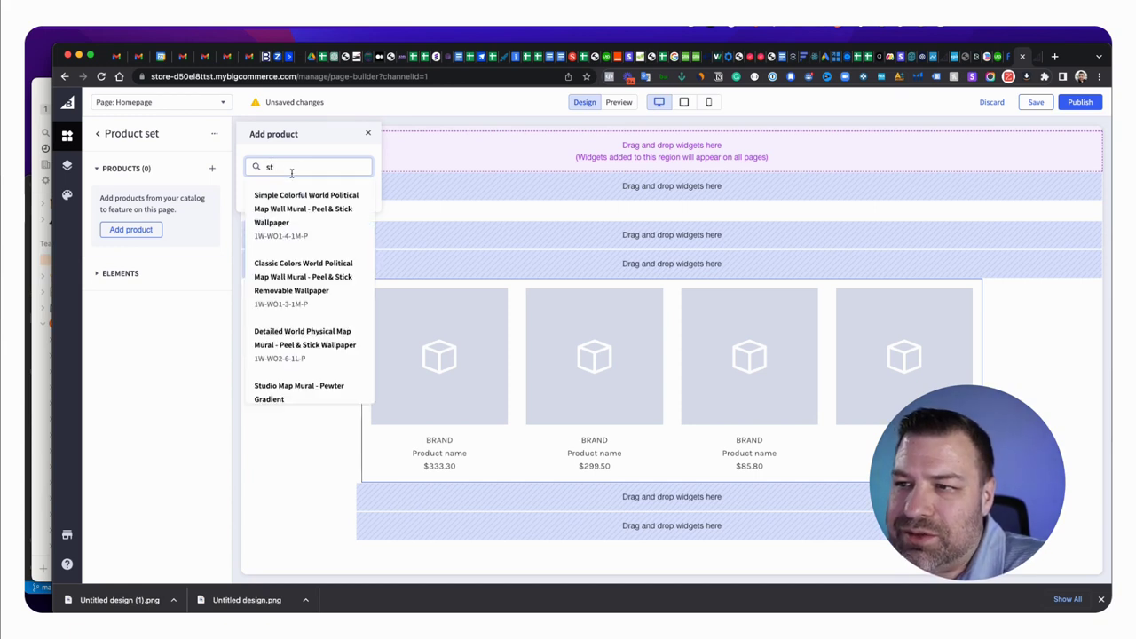
pyautogui.click(291, 197)
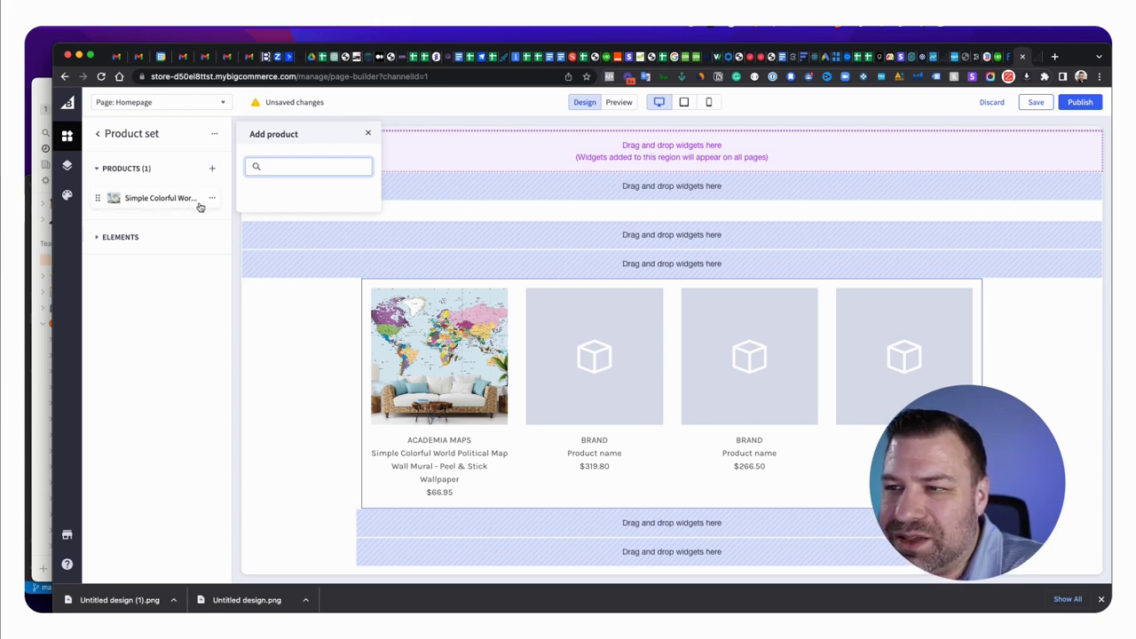
pyautogui.write('tr')
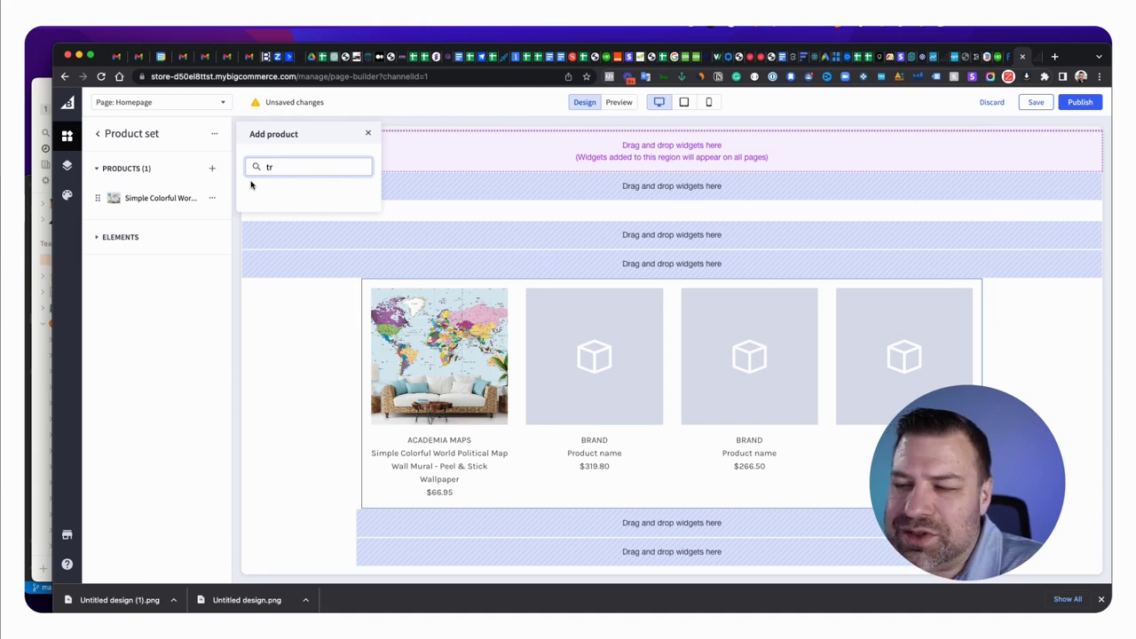
pyautogui.click(300, 208)
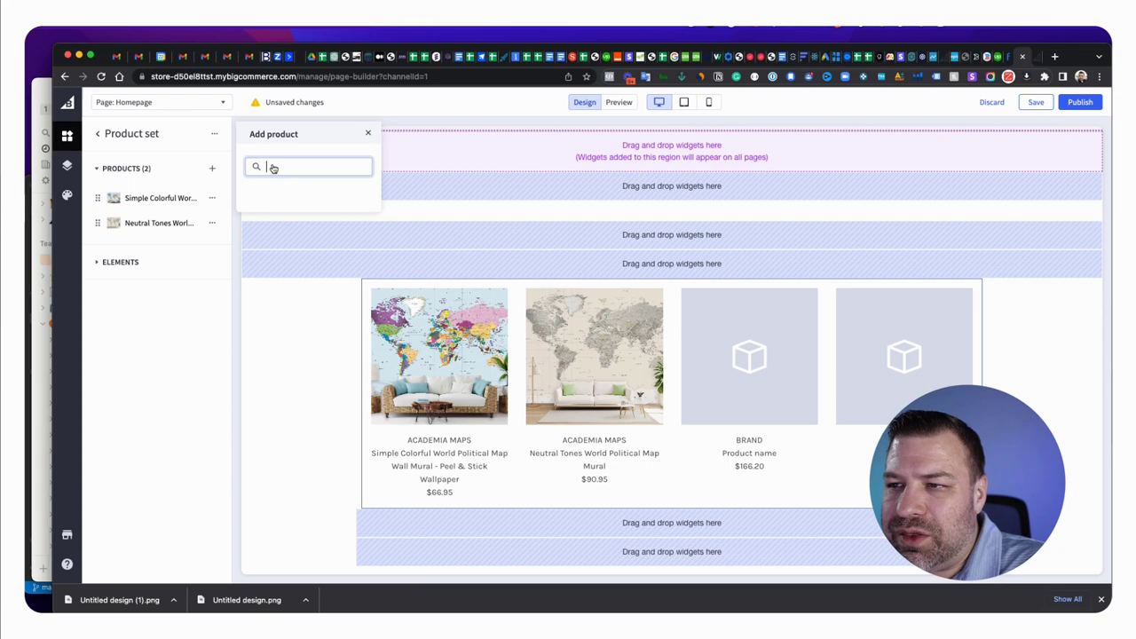
# Step: Add World Political Map Wall Mural - Removable Wallpaper and Morocco Physical Educational Map to the Product set
pyautogui.write('map')
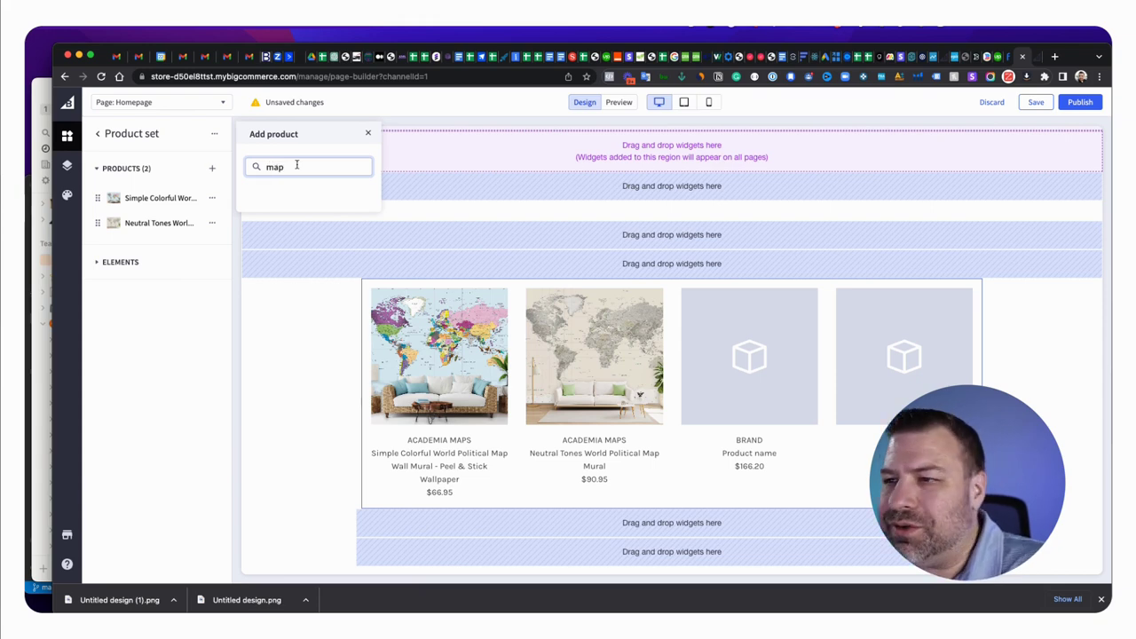
pyautogui.click(294, 203)
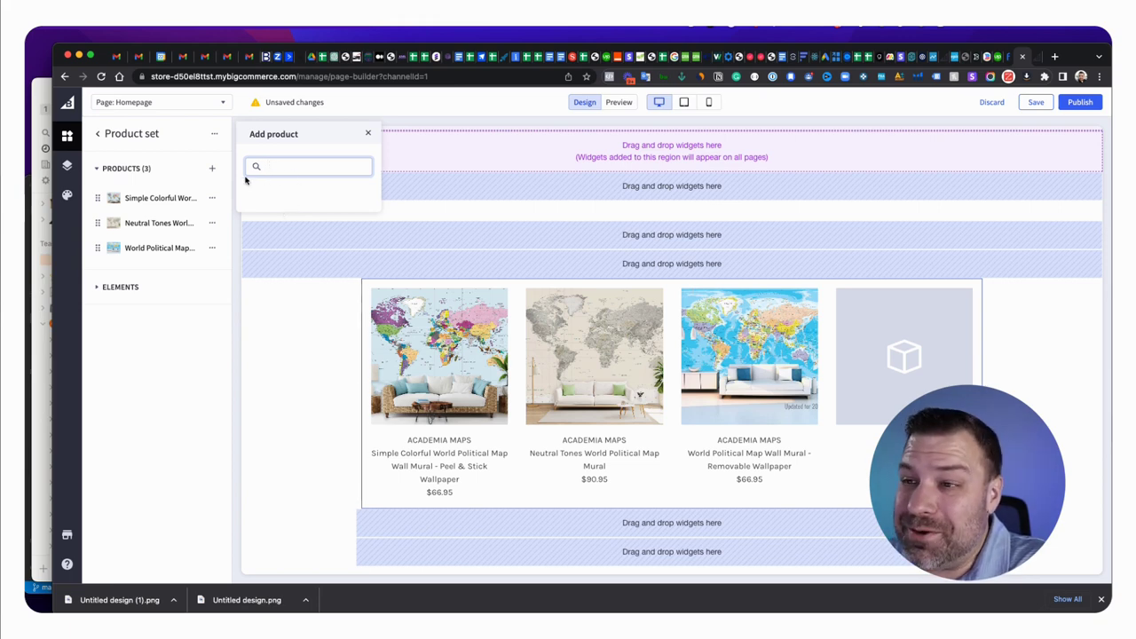
pyautogui.click(210, 170)
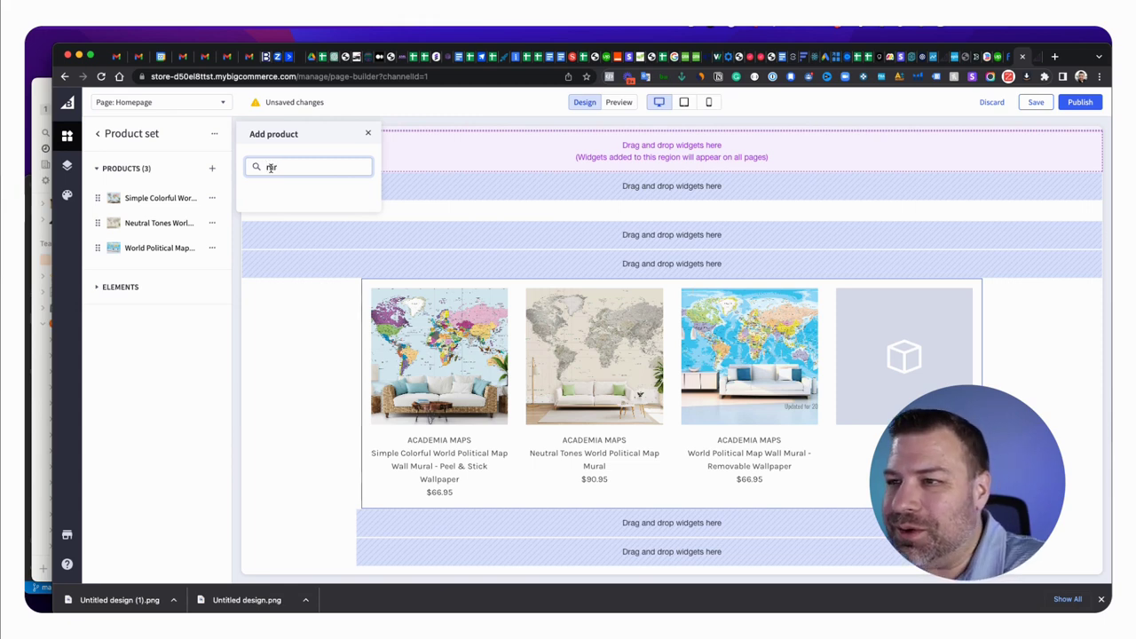
pyautogui.click(284, 203)
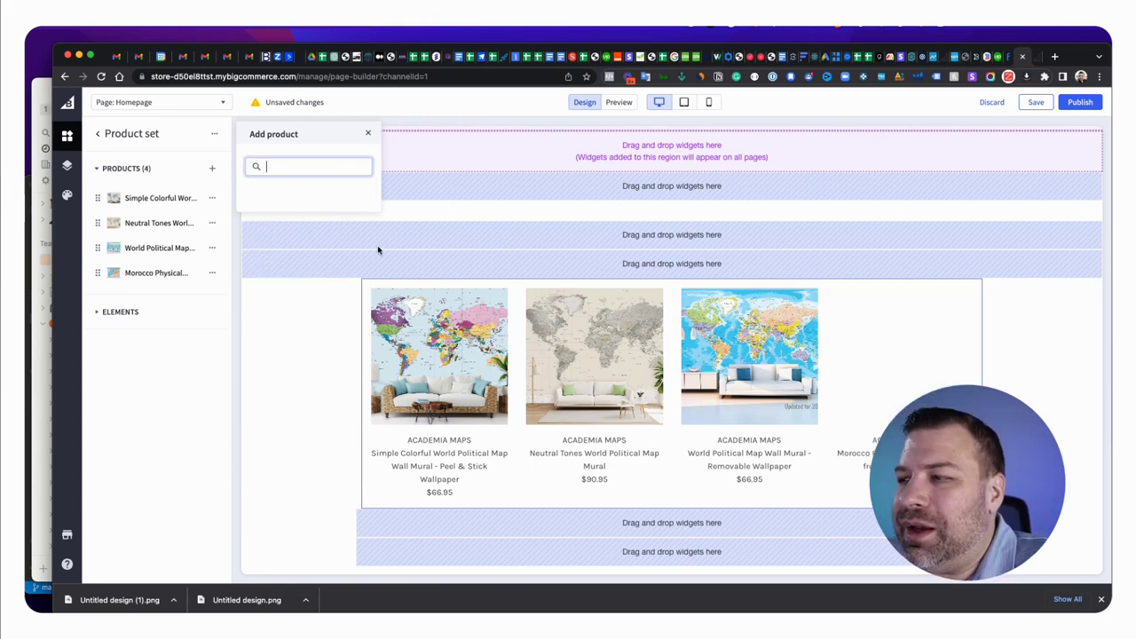
# Step: Hide the price in the Product set's elements and set the brand text color to red #D14343
pyautogui.click(103, 310)
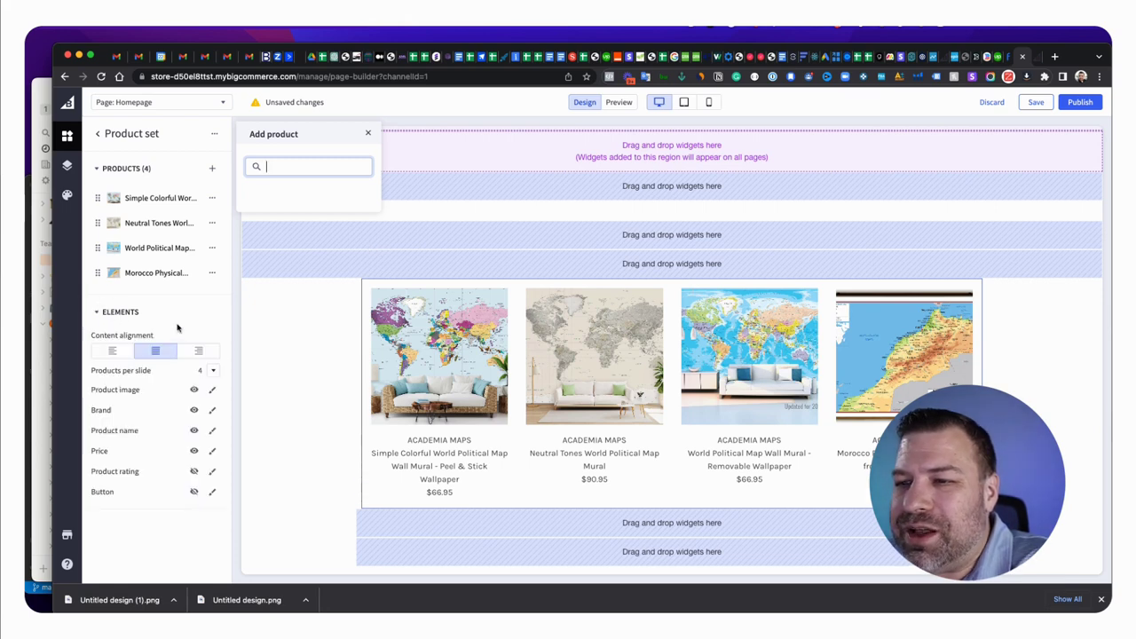
pyautogui.click(212, 410)
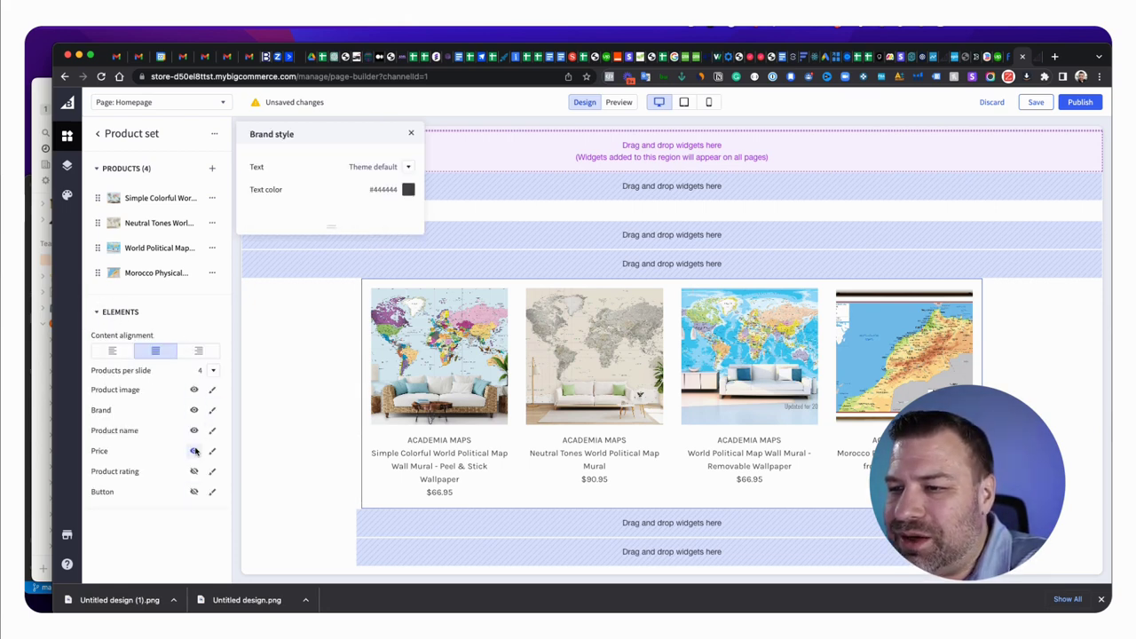
pyautogui.click(193, 450)
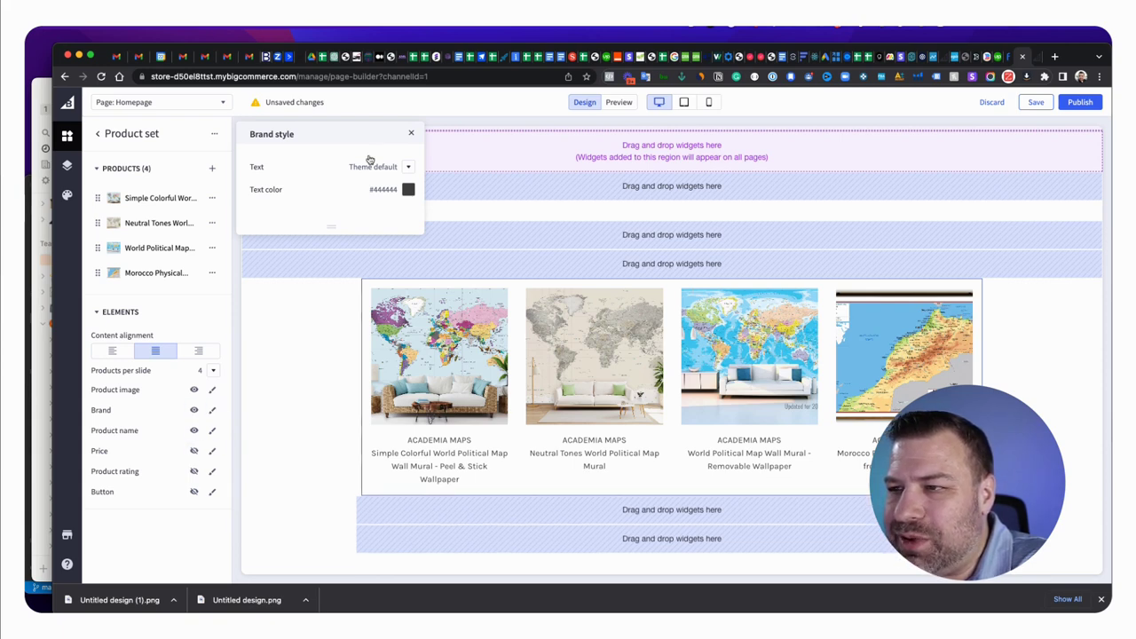
pyautogui.click(408, 189)
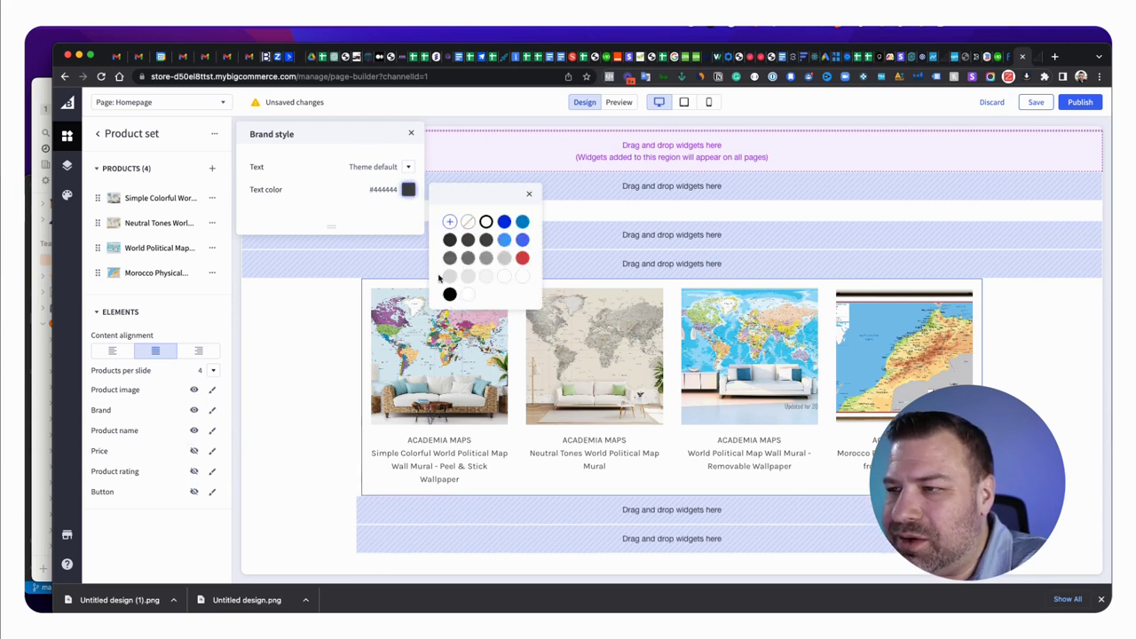
pyautogui.click(523, 258)
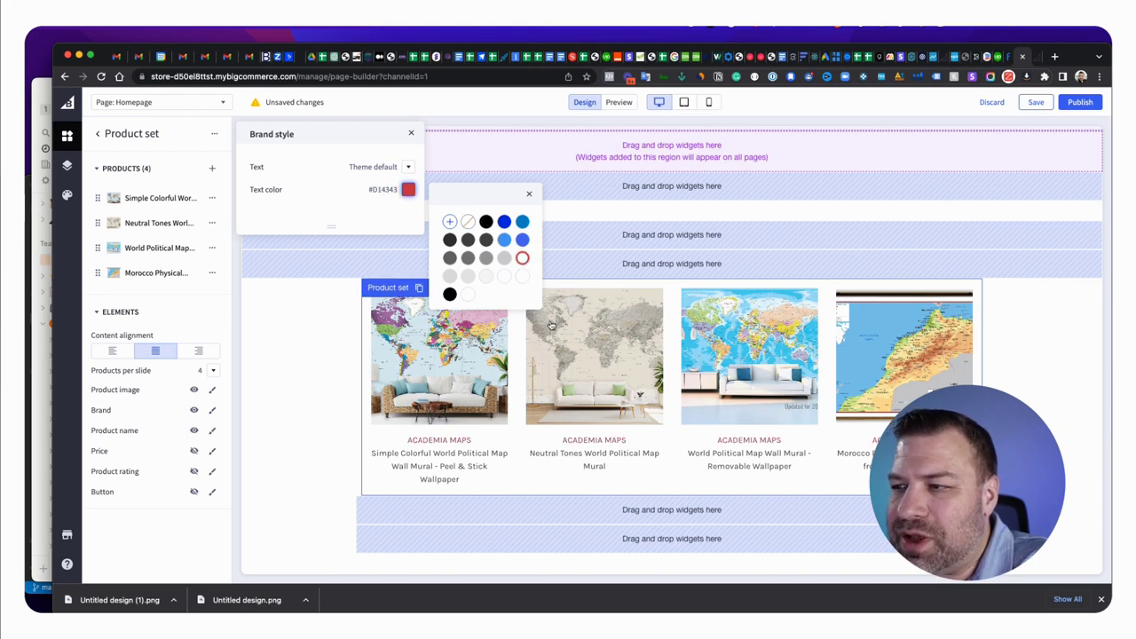
pyautogui.click(529, 194)
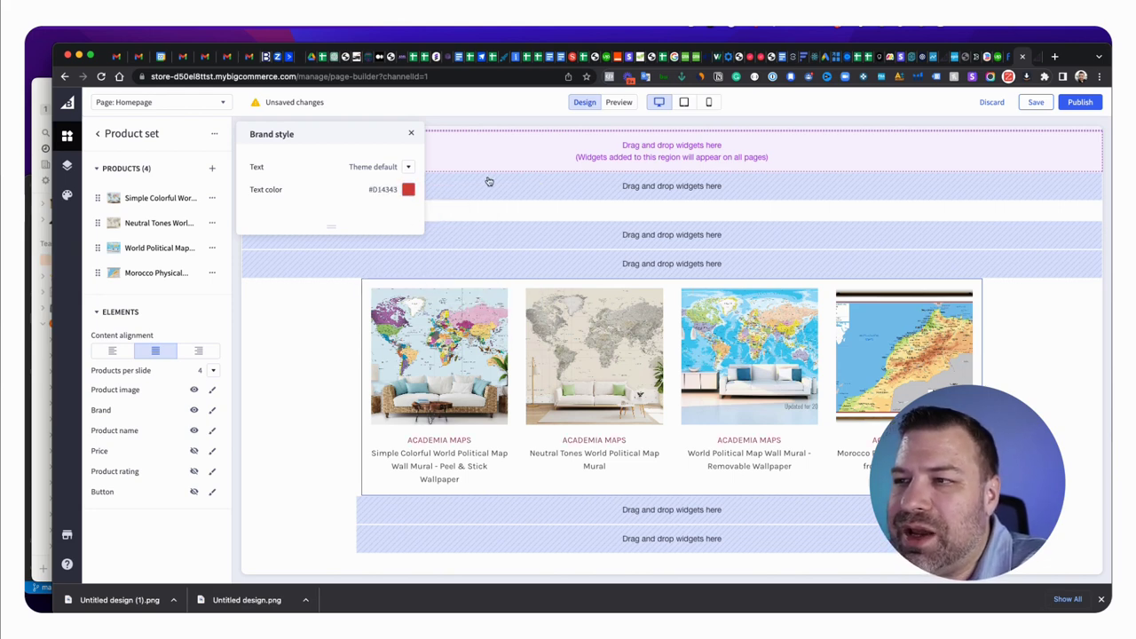
pyautogui.click(411, 133)
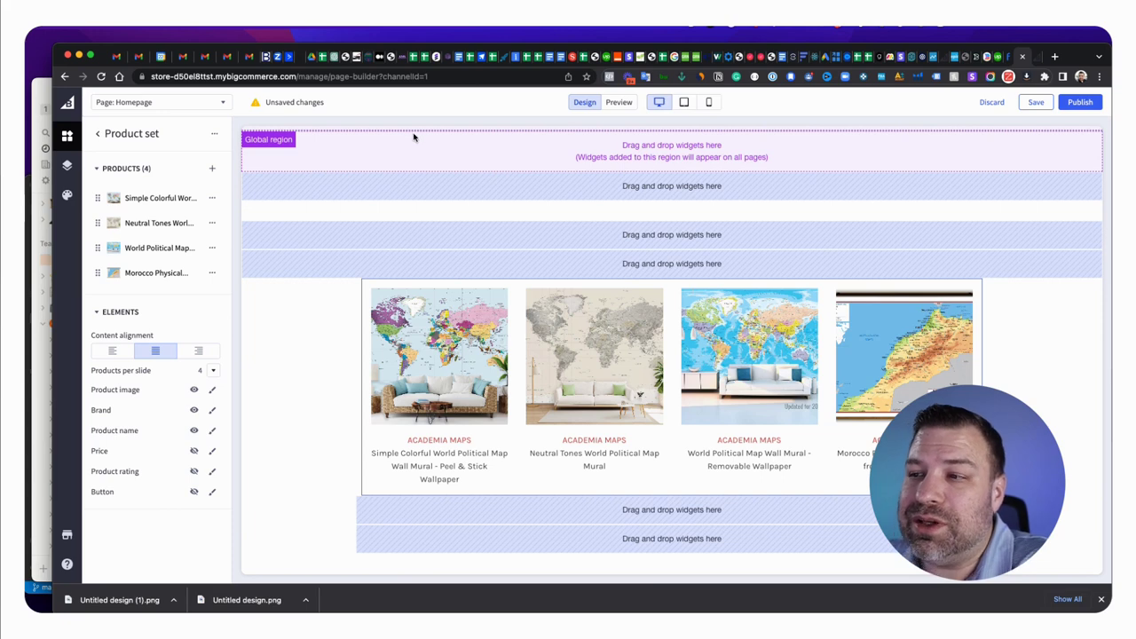
pyautogui.click(99, 137)
# Step: Duplicate the Product set twice directly below the original and review the stacked rows
pyautogui.click(414, 298)
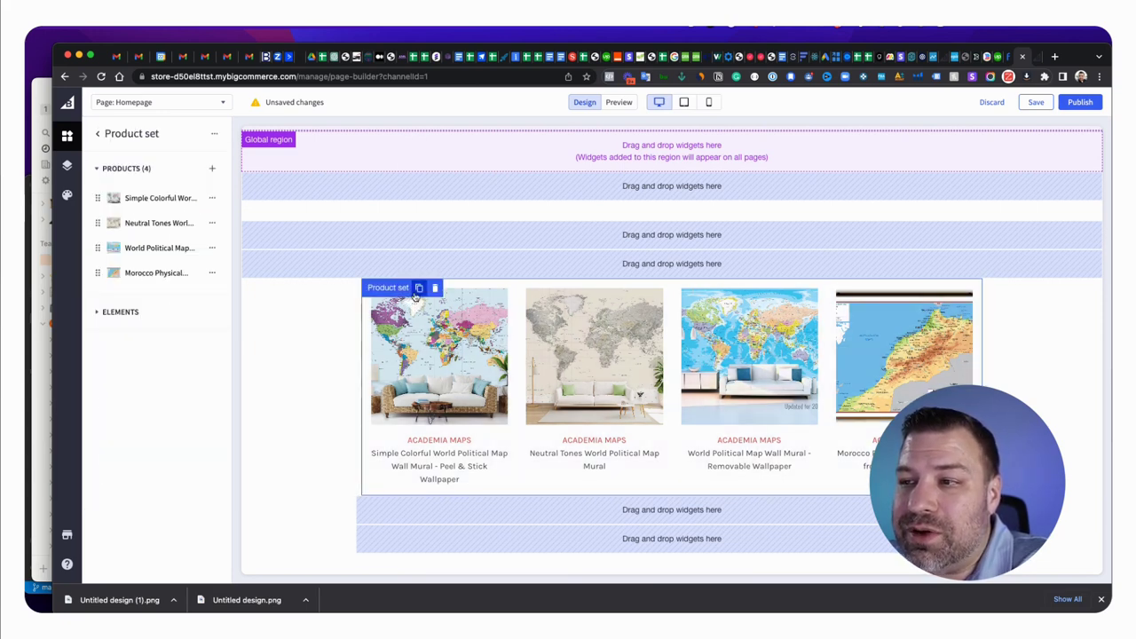
pyautogui.click(419, 288)
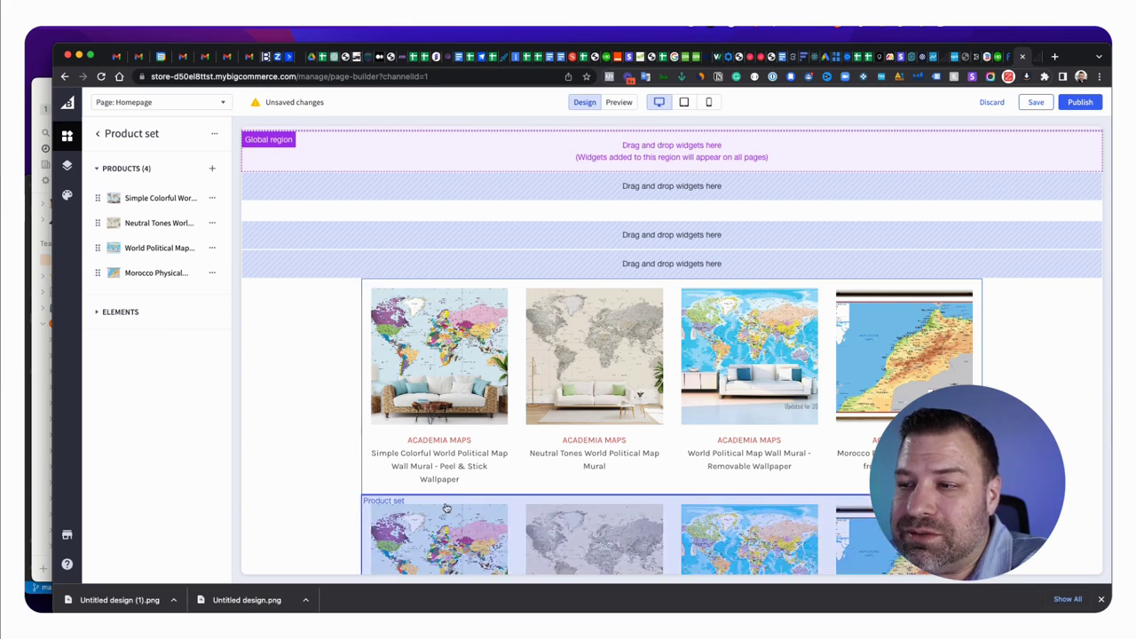
pyautogui.scroll(-3, 418, 315)
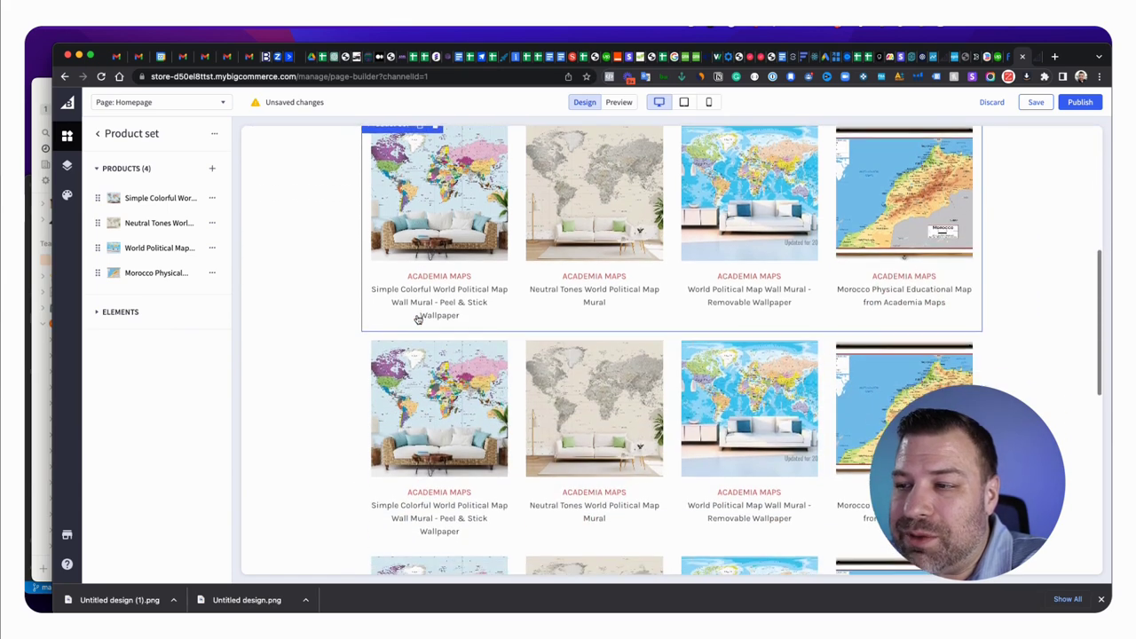
pyautogui.scroll(-1, 435, 351)
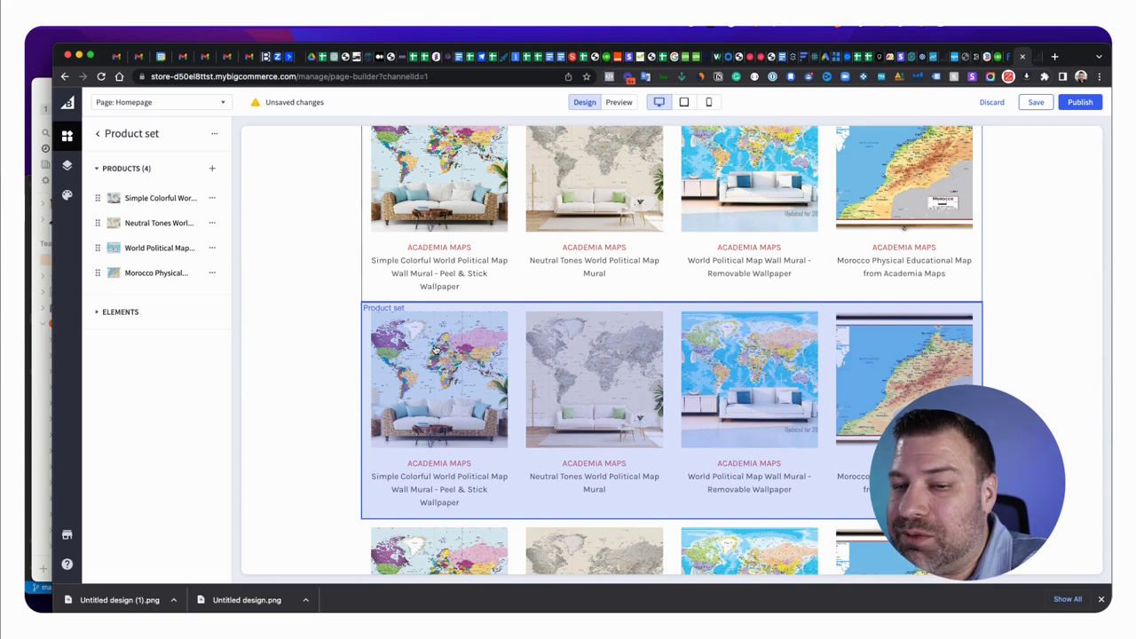
pyautogui.scroll(-1, 435, 351)
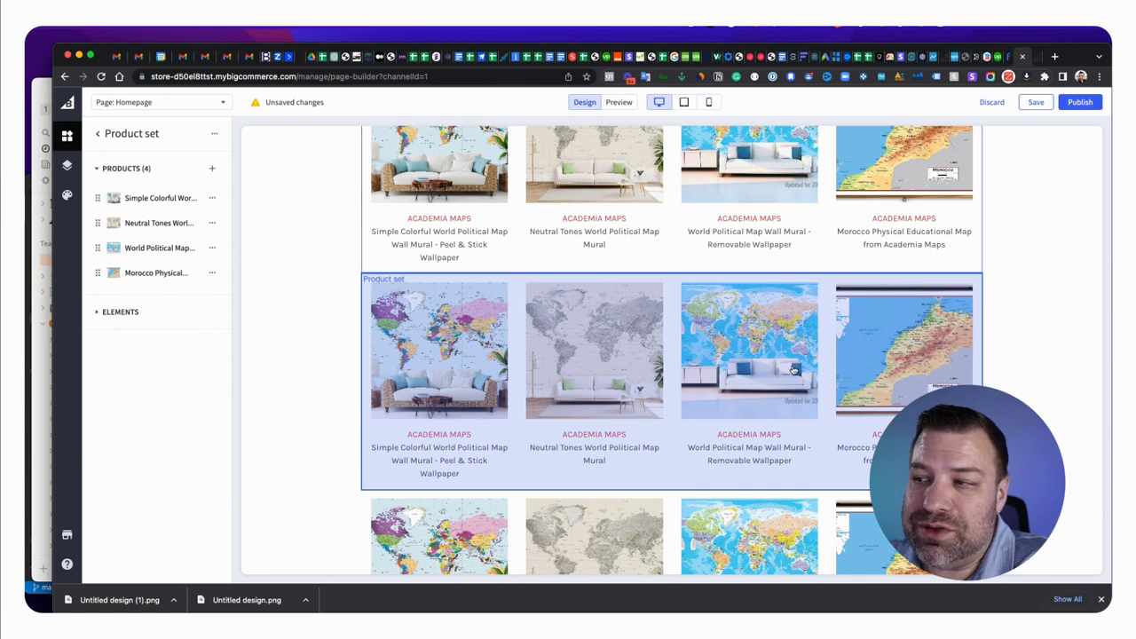
pyautogui.scroll(-3, 792, 370)
pyautogui.scroll(5, 795, 369)
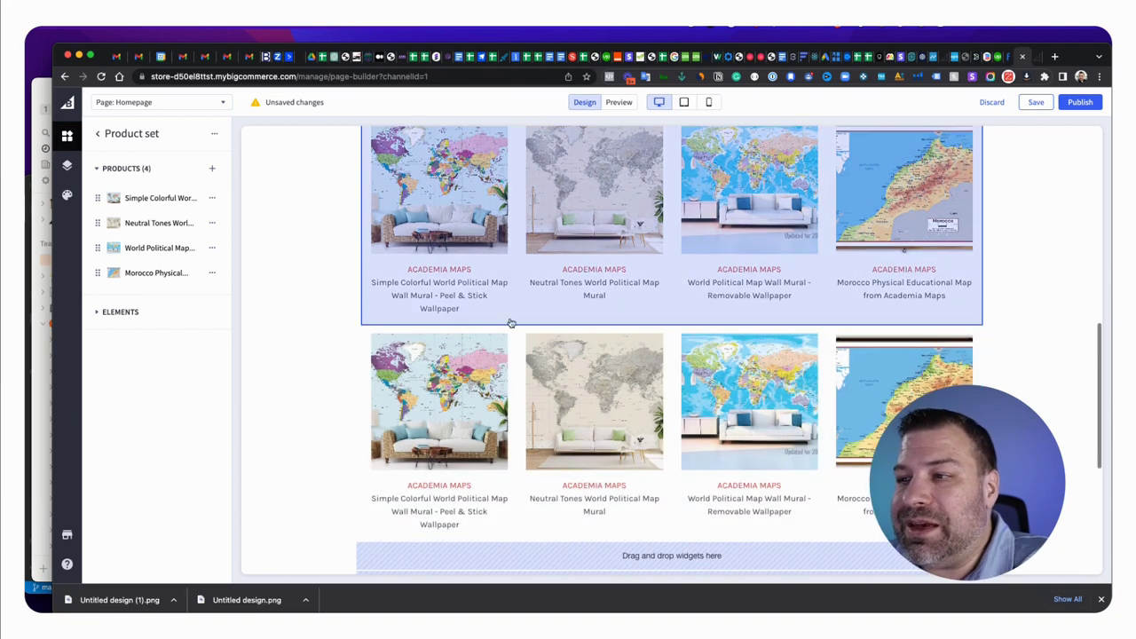
pyautogui.scroll(2, 477, 392)
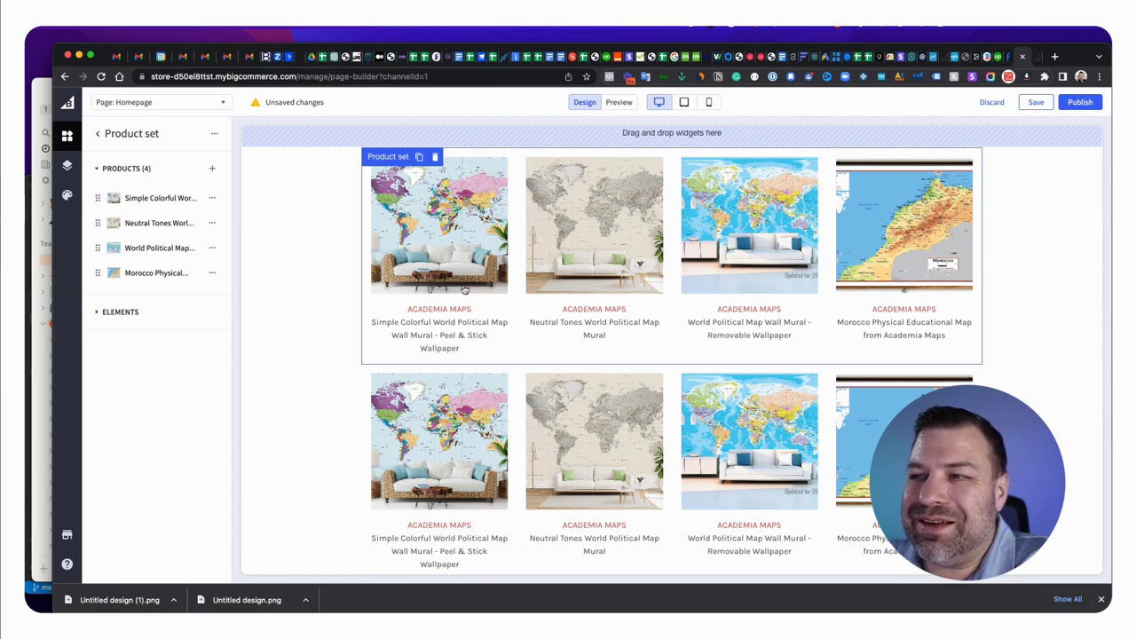
# Step: Make the price element visible again in the uppermost Product set
pyautogui.click(120, 311)
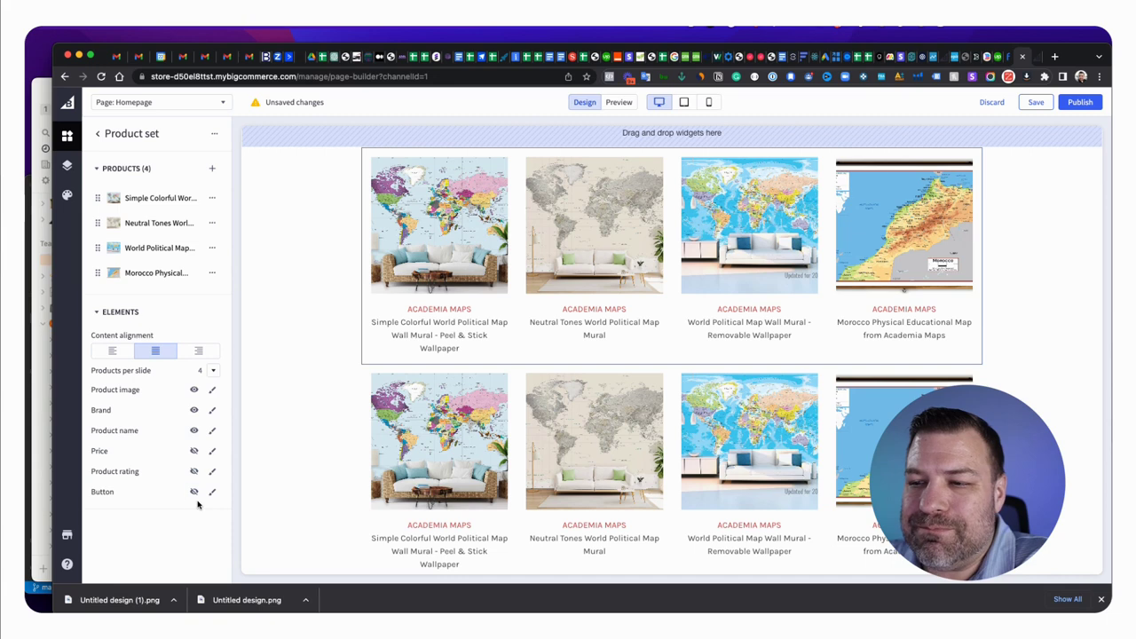
pyautogui.click(193, 451)
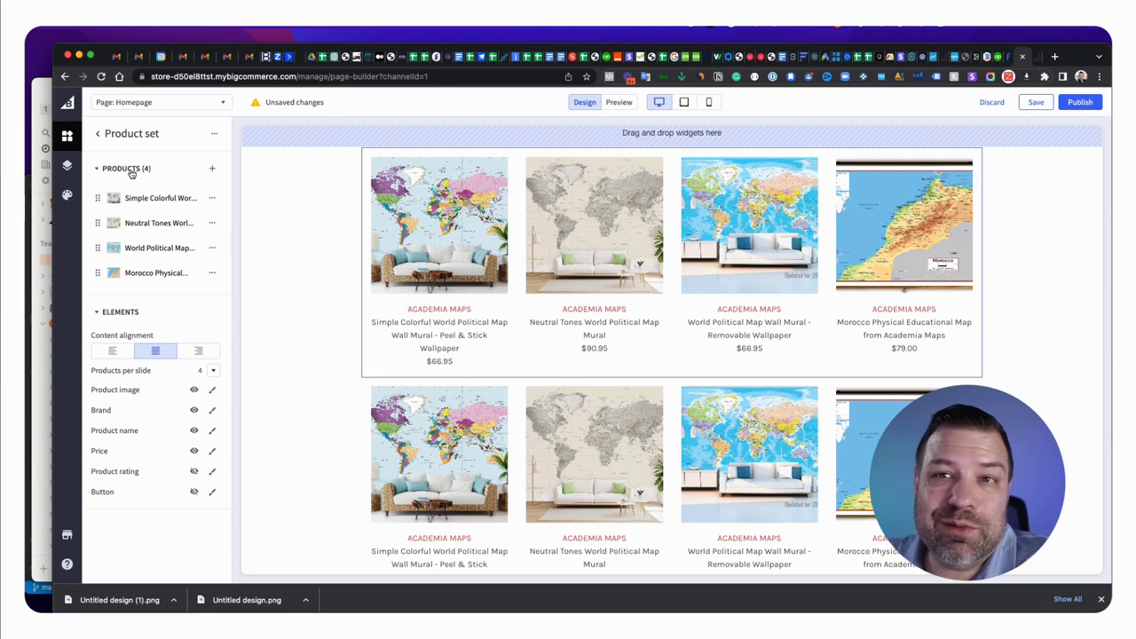
pyautogui.click(117, 310)
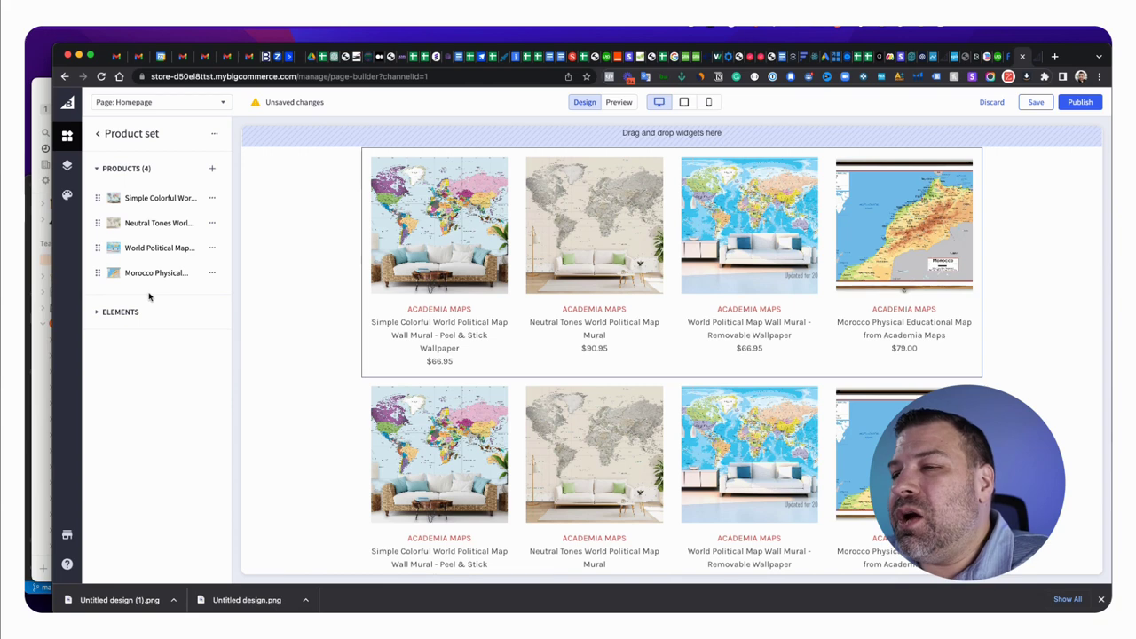
# Step: Set the number of featured products in the theme's Home Page styles to 4
pyautogui.click(67, 195)
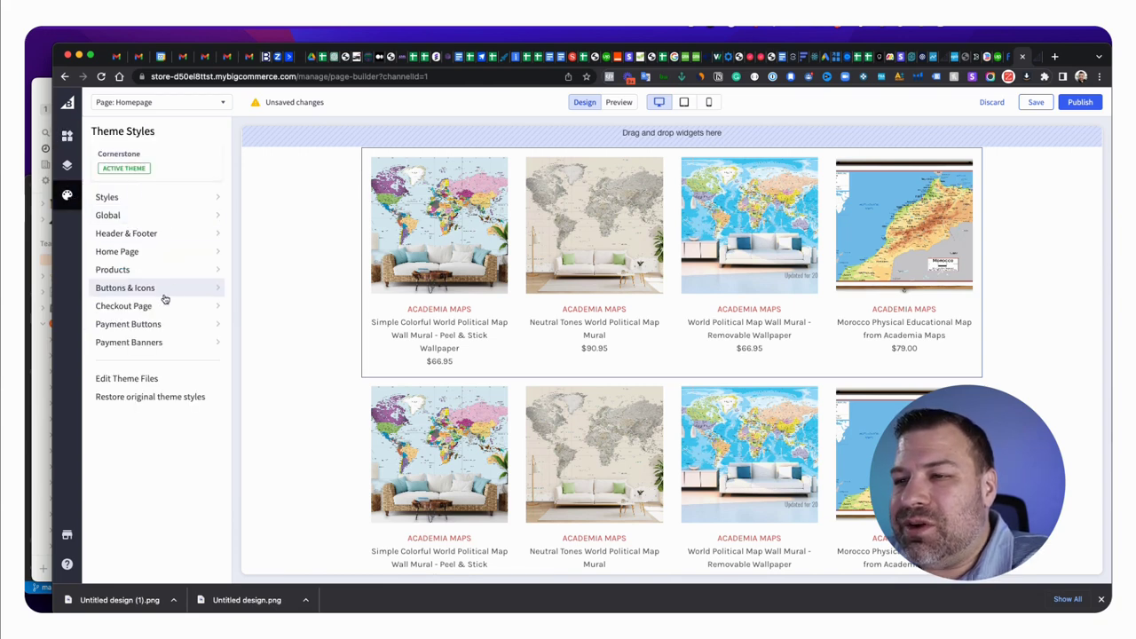
pyautogui.click(209, 256)
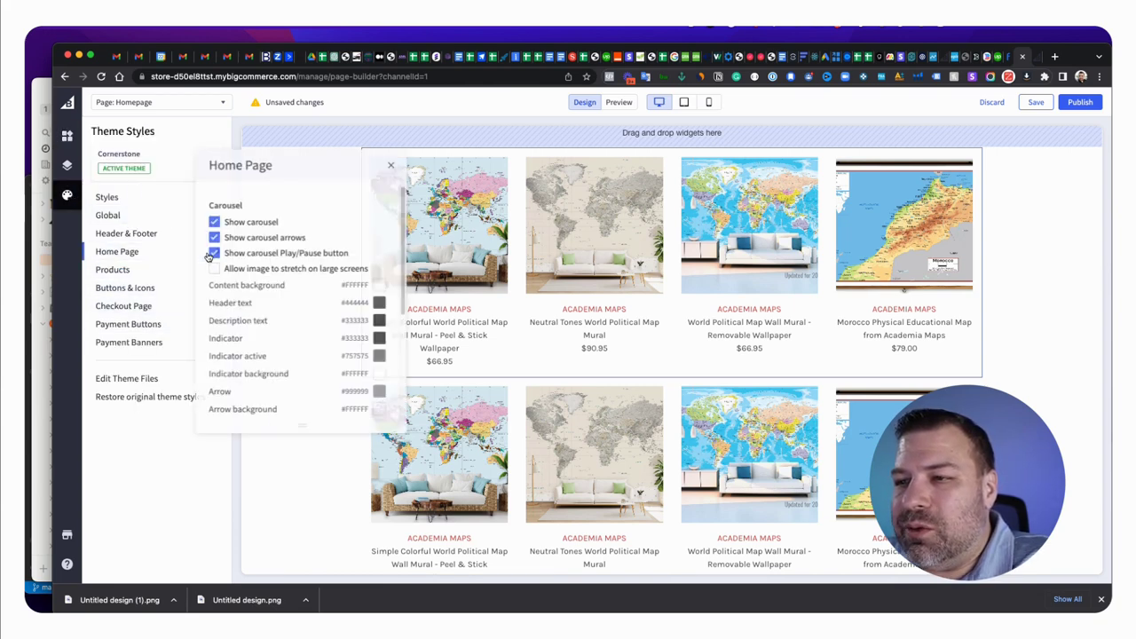
pyautogui.scroll(-3, 311, 339)
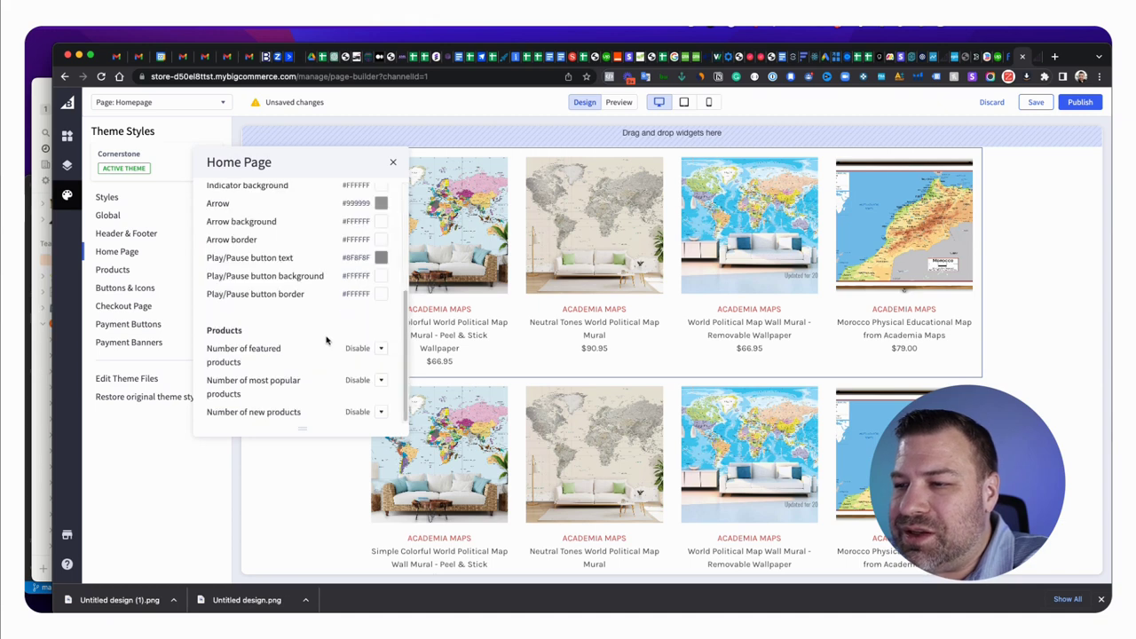
pyautogui.click(379, 349)
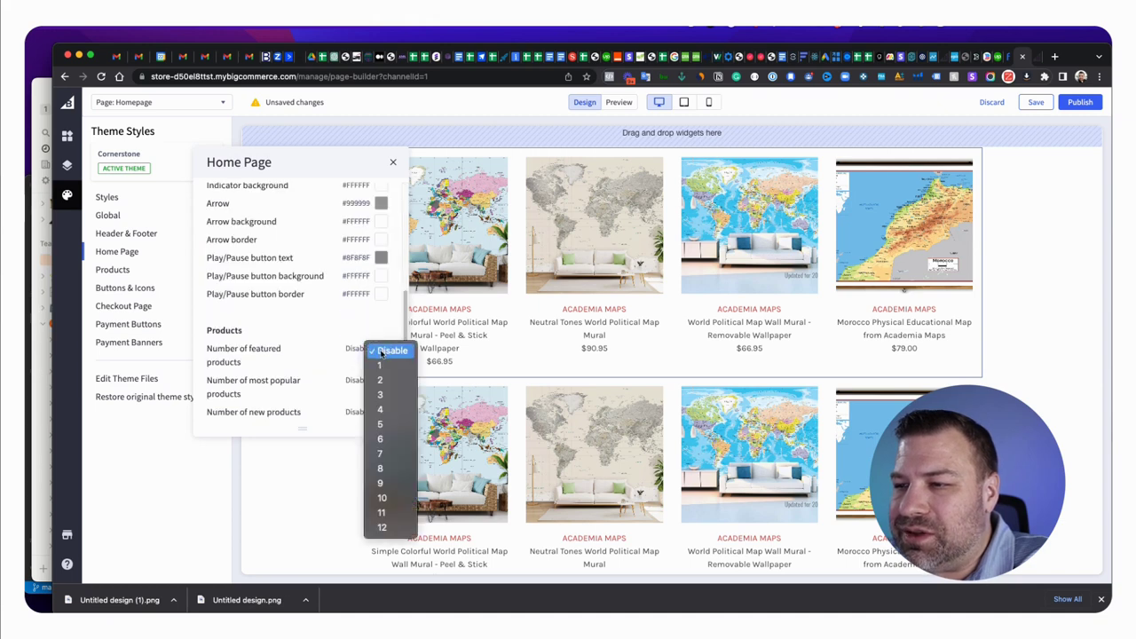
pyautogui.click(385, 411)
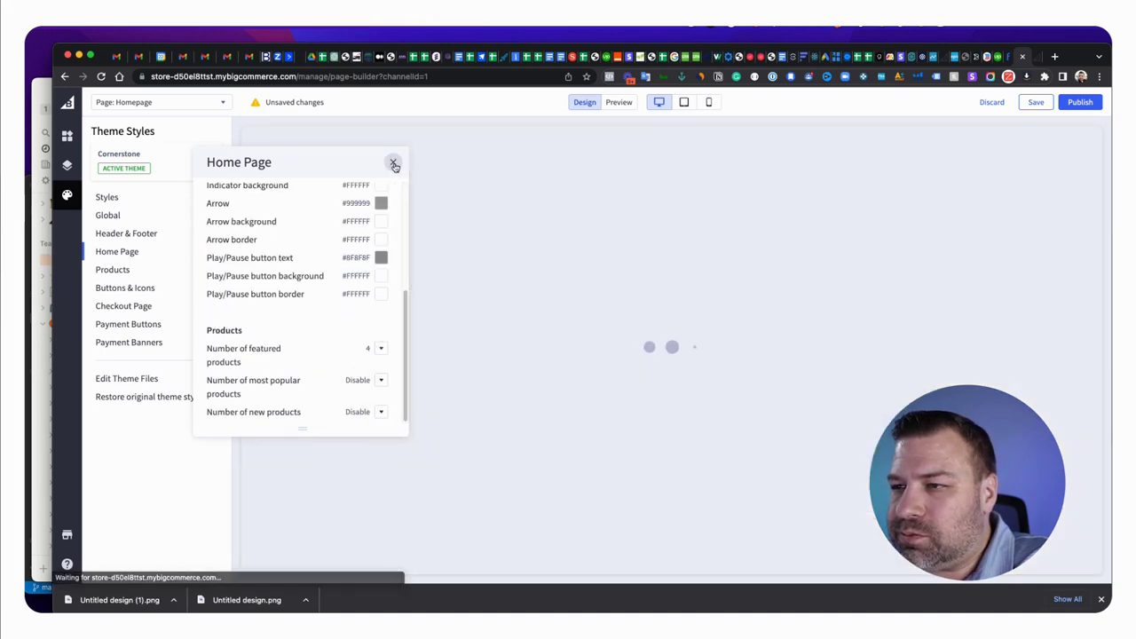
pyautogui.click(393, 161)
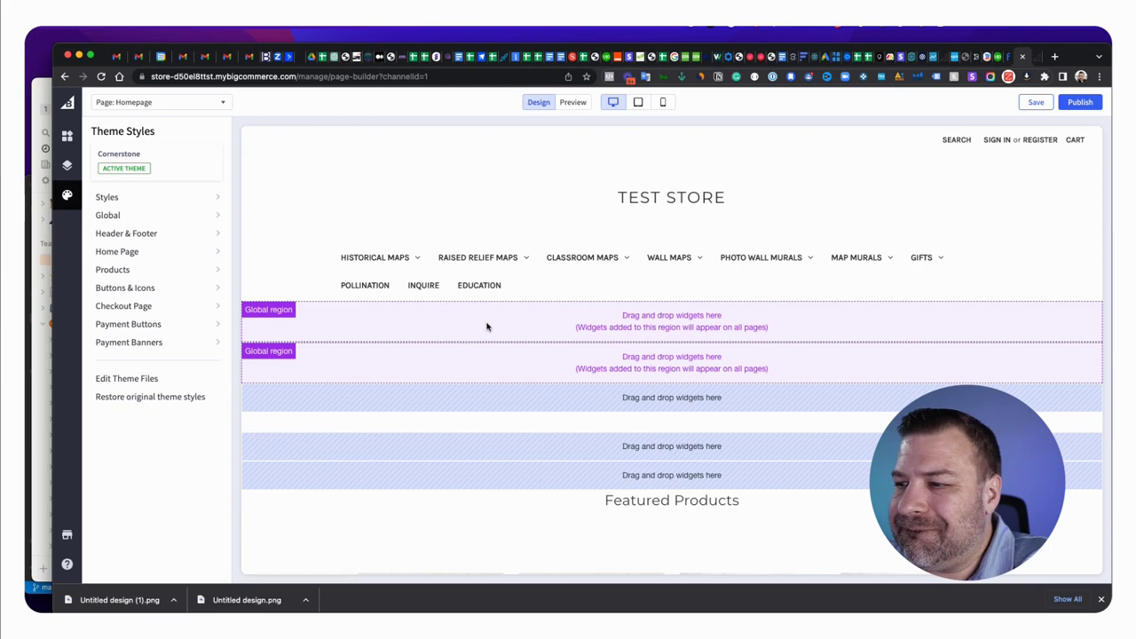
# Step: Compare the styling and alignment of the Featured Products section with the Product set rows beneath it on the homepage
pyautogui.scroll(-5, 489, 323)
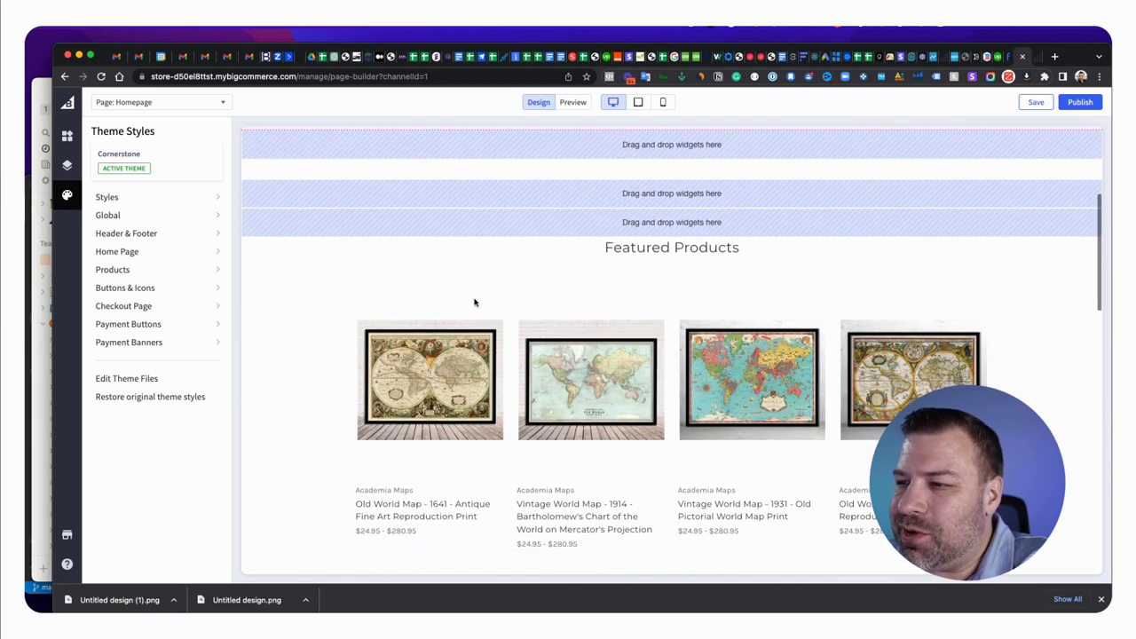
pyautogui.scroll(-2, 485, 338)
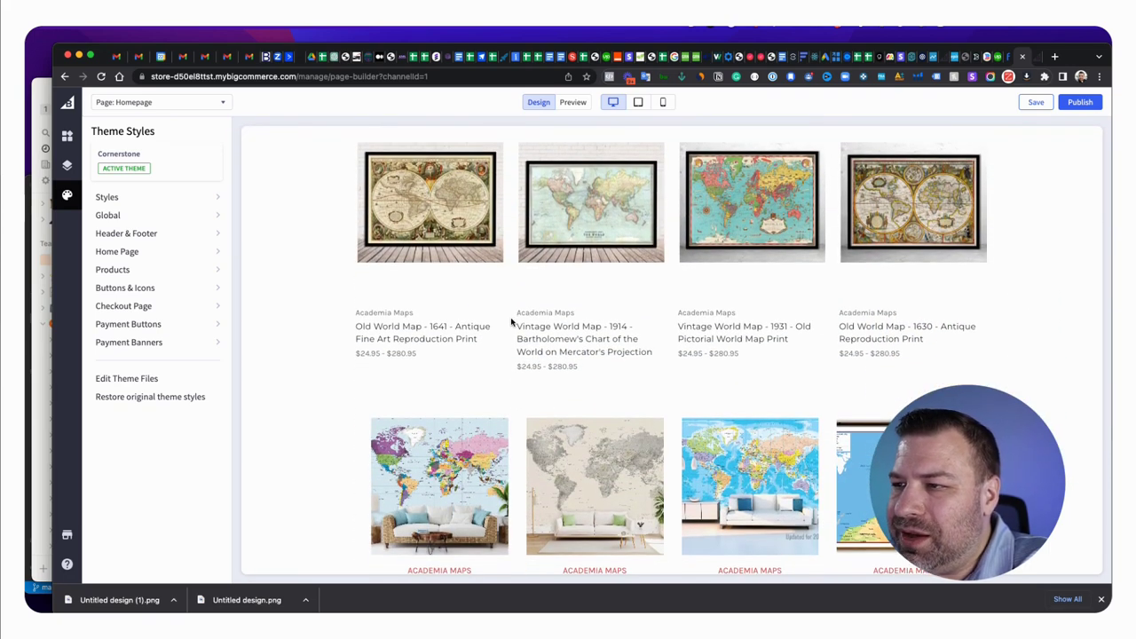
pyautogui.scroll(-3, 479, 302)
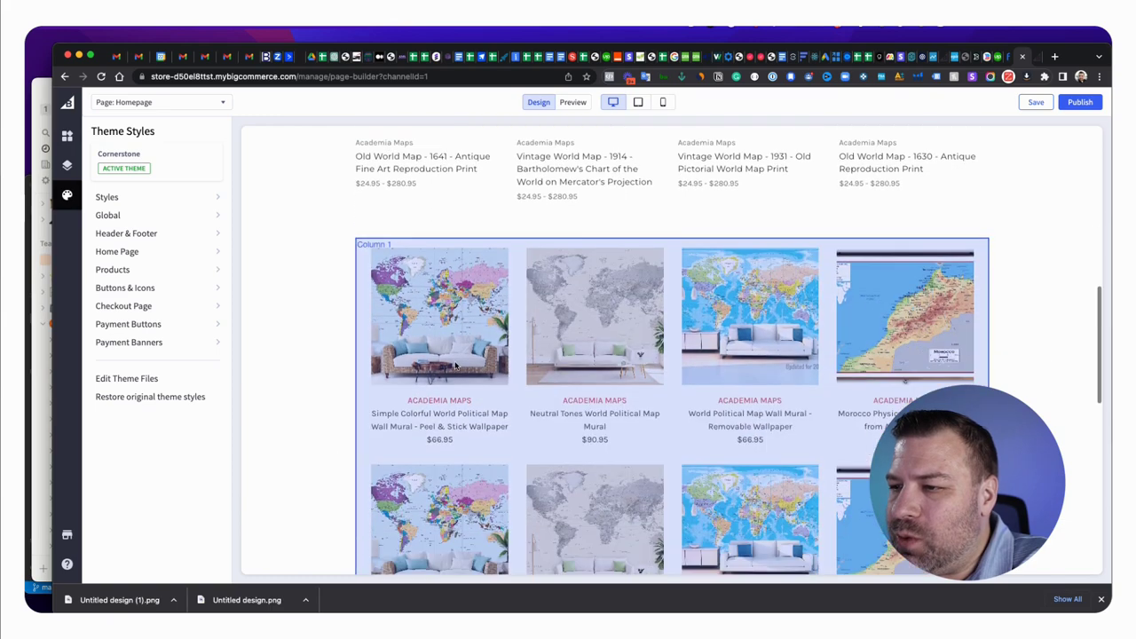
pyautogui.scroll(2, 457, 355)
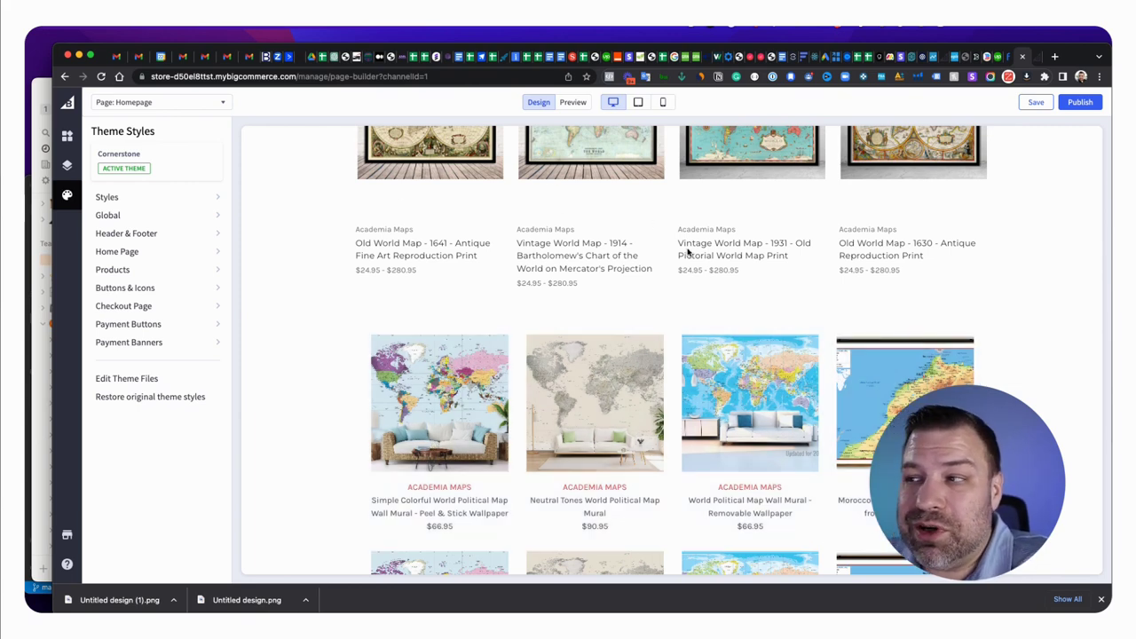
pyautogui.scroll(2, 442, 497)
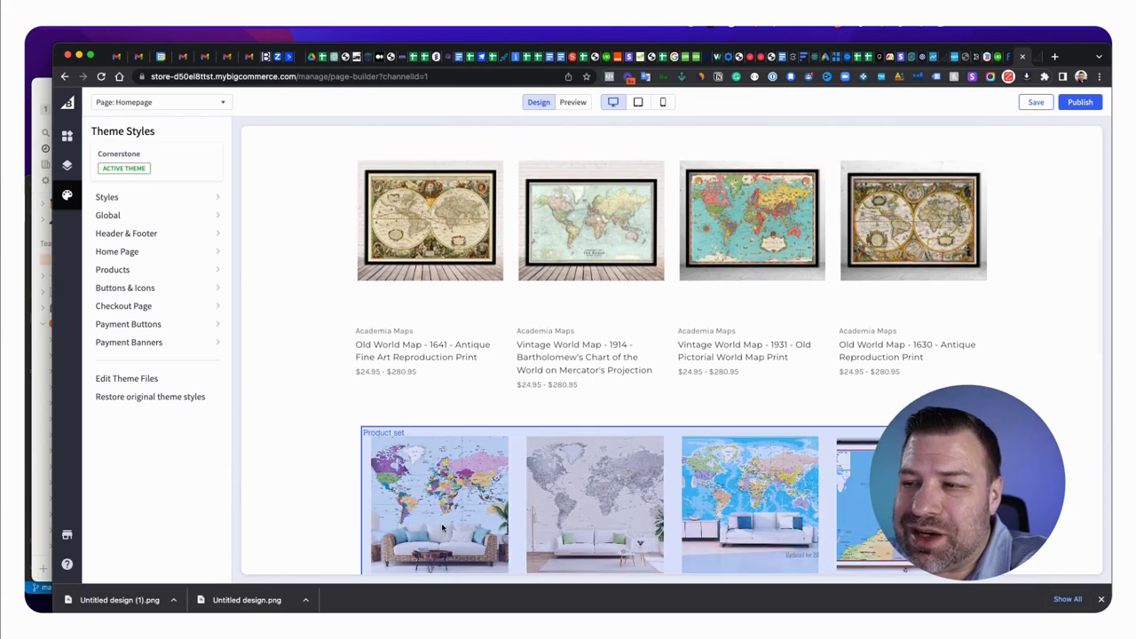
pyautogui.scroll(-3, 441, 528)
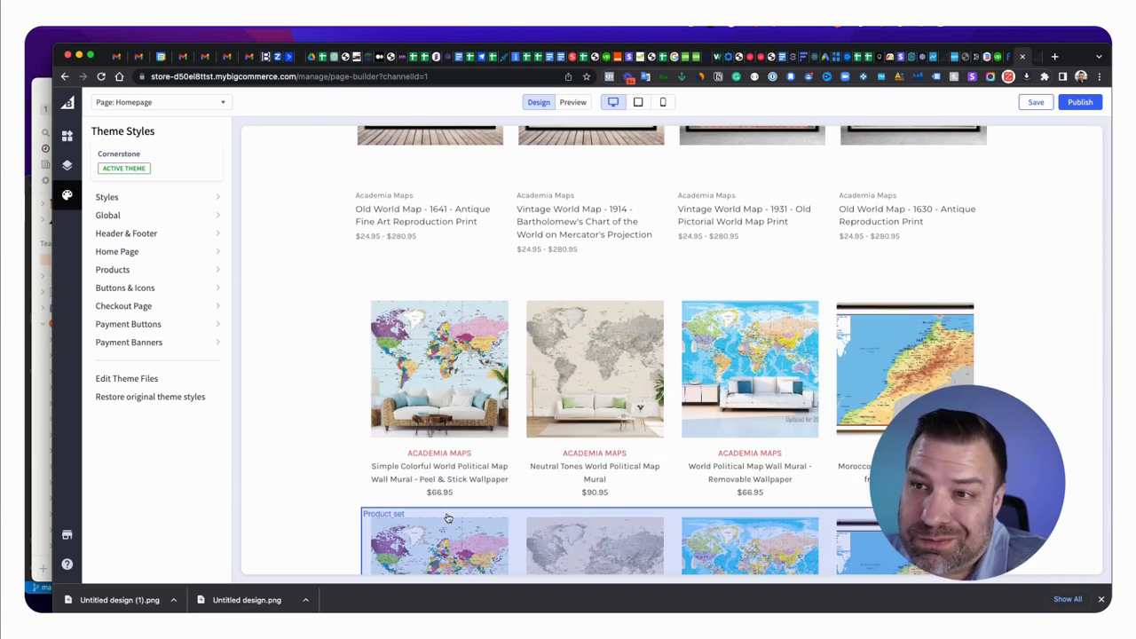
pyautogui.scroll(2, 448, 517)
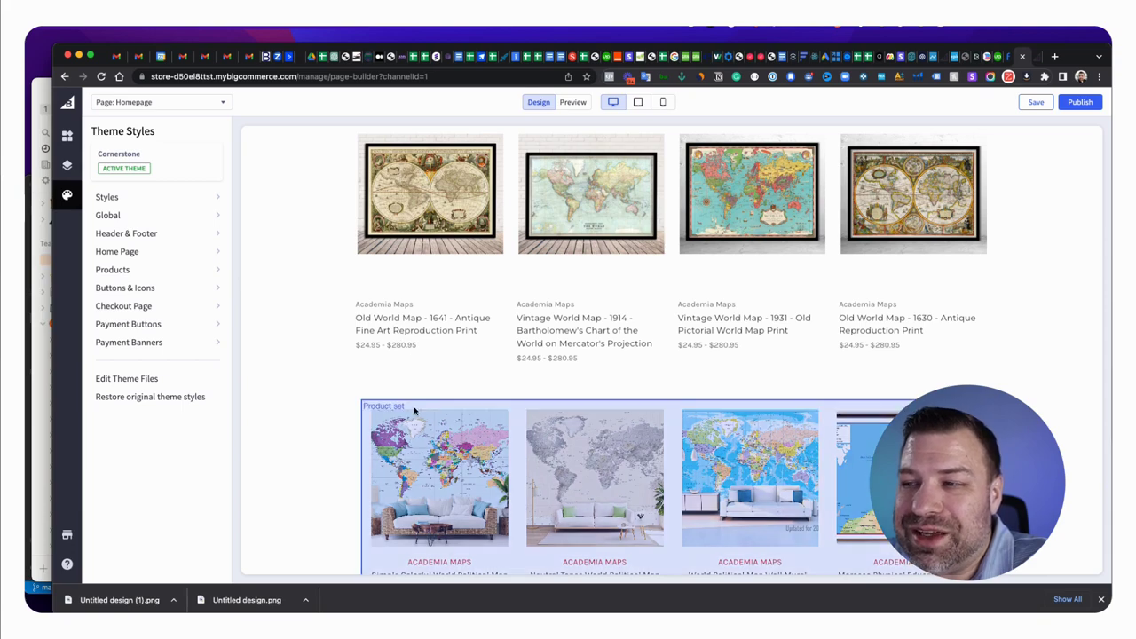
pyautogui.scroll(-4, 433, 391)
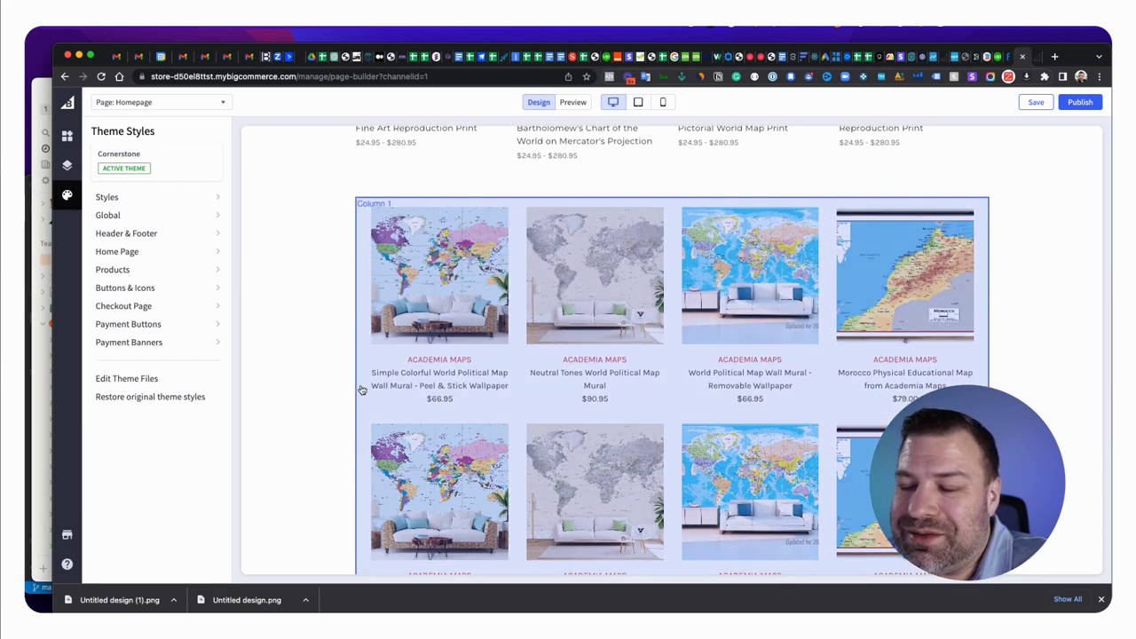